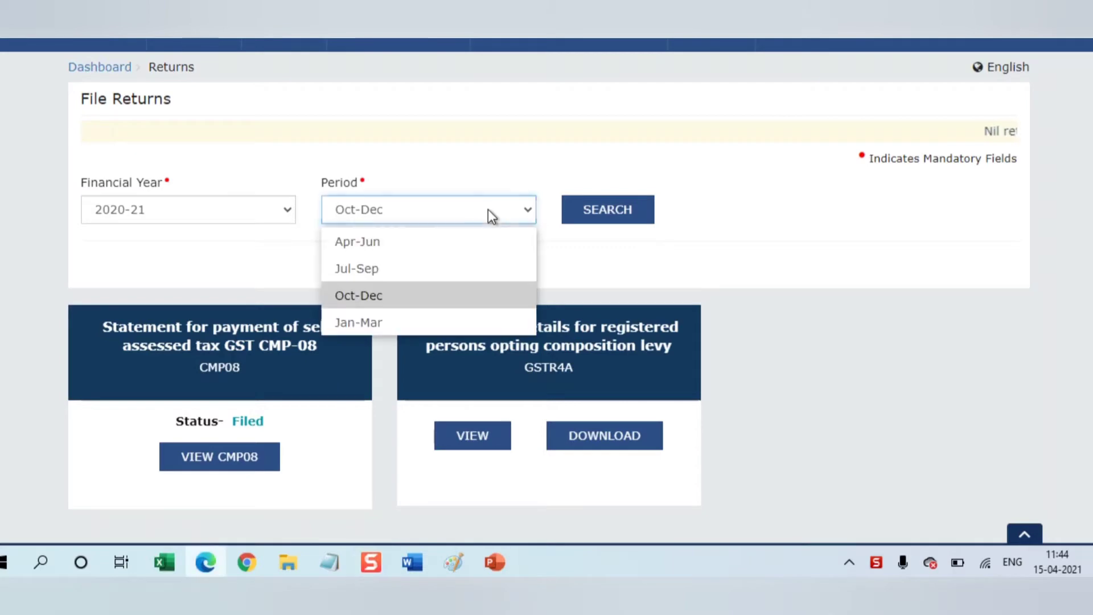
Choose the Oct-Dec period of financial year 2020-21 and generate its GSTR4A JSON file for download
click(436, 295)
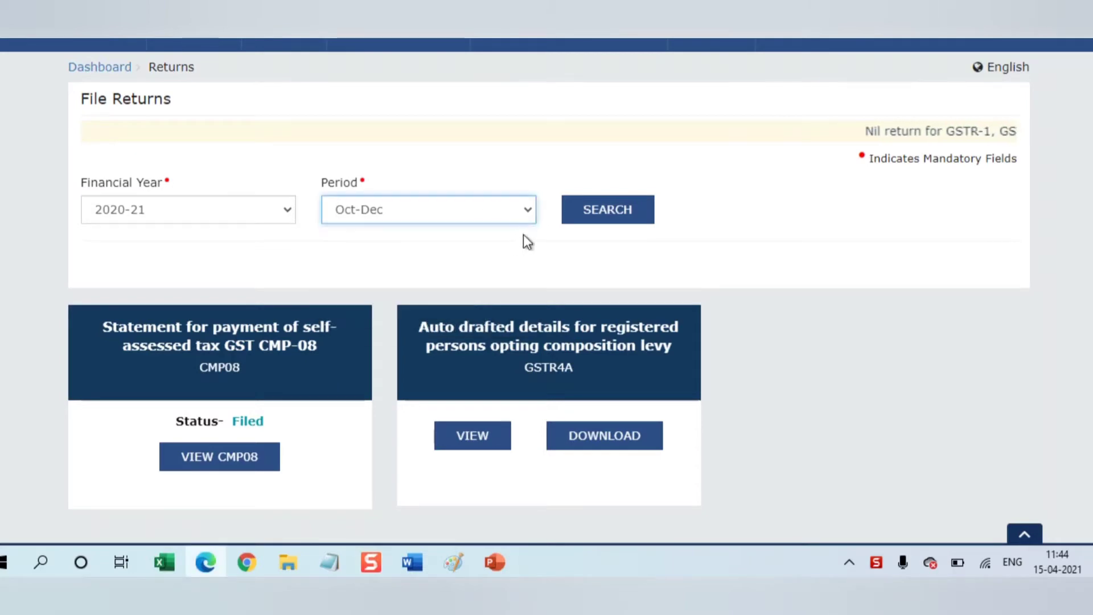
click(587, 437)
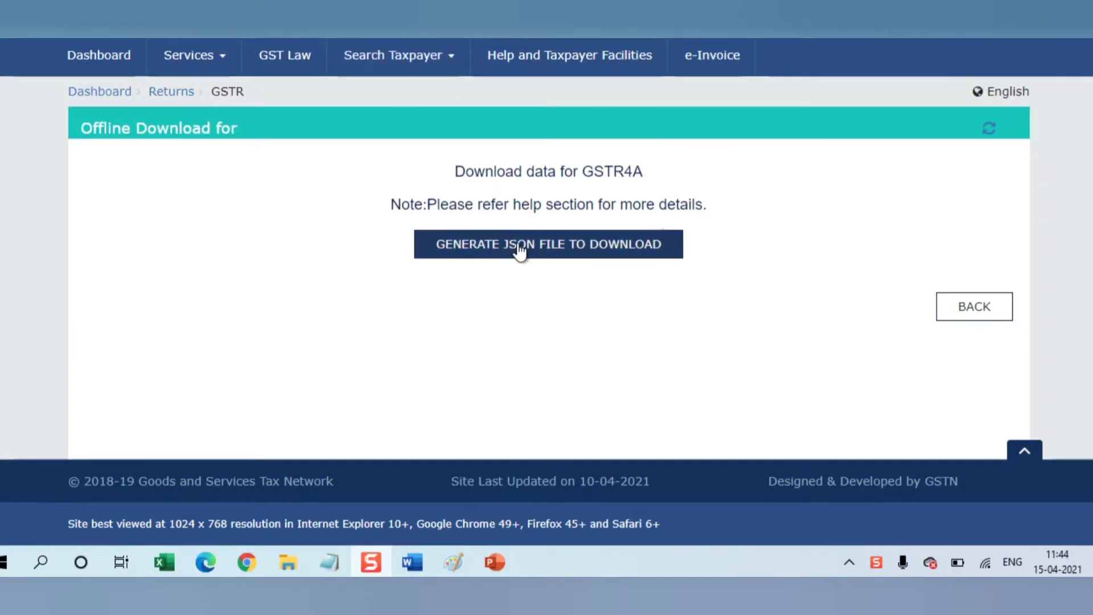
click(518, 245)
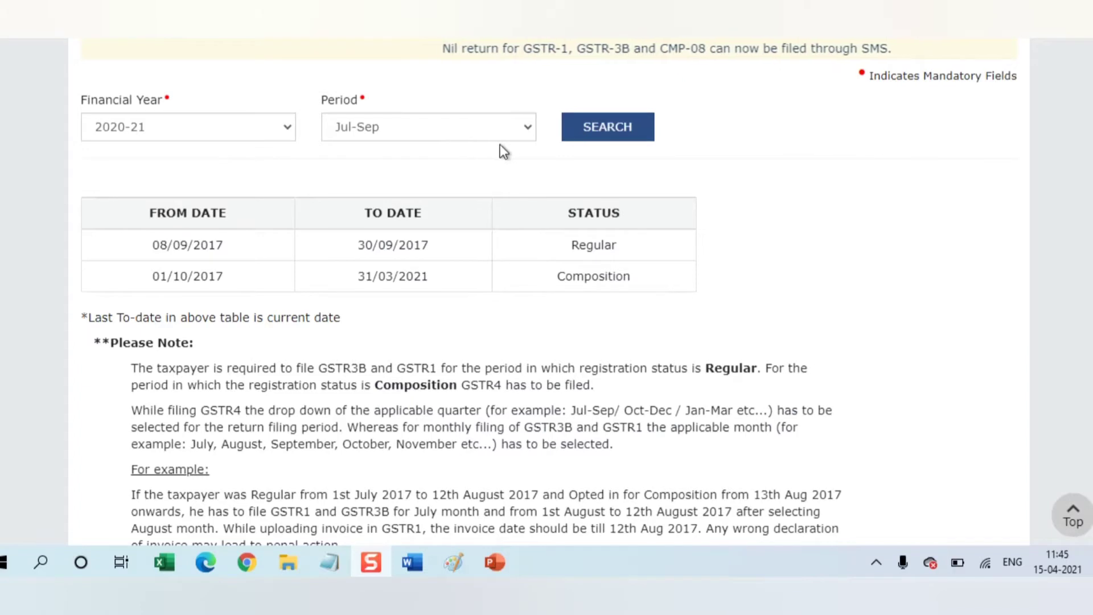
Search the returns for Jul-Sep 2020-21, then generate the GSTR4A JSON file and download File 1
click(608, 133)
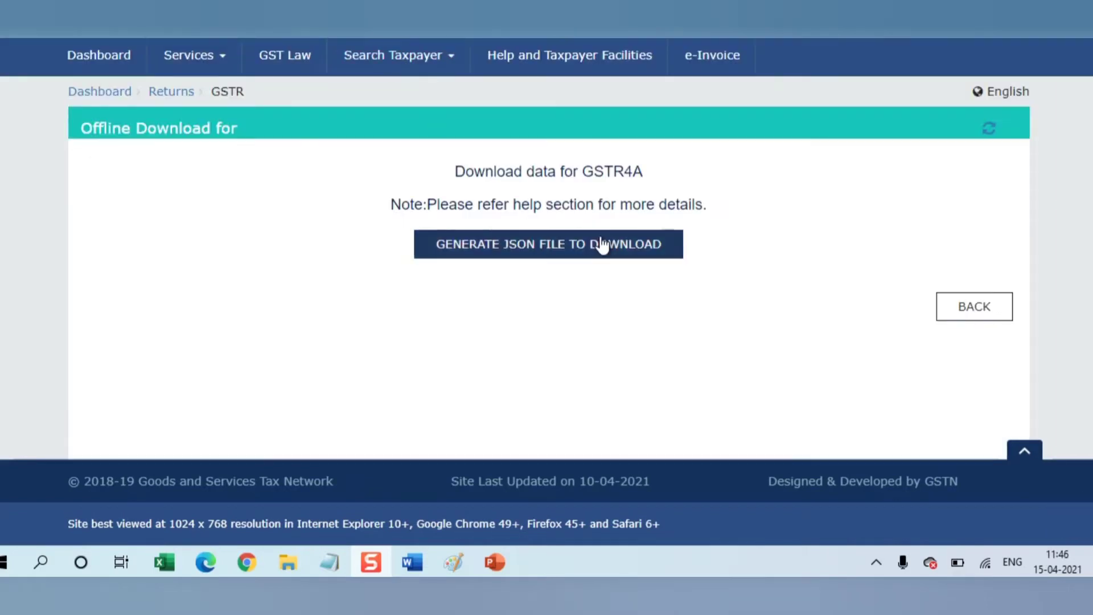
click(610, 249)
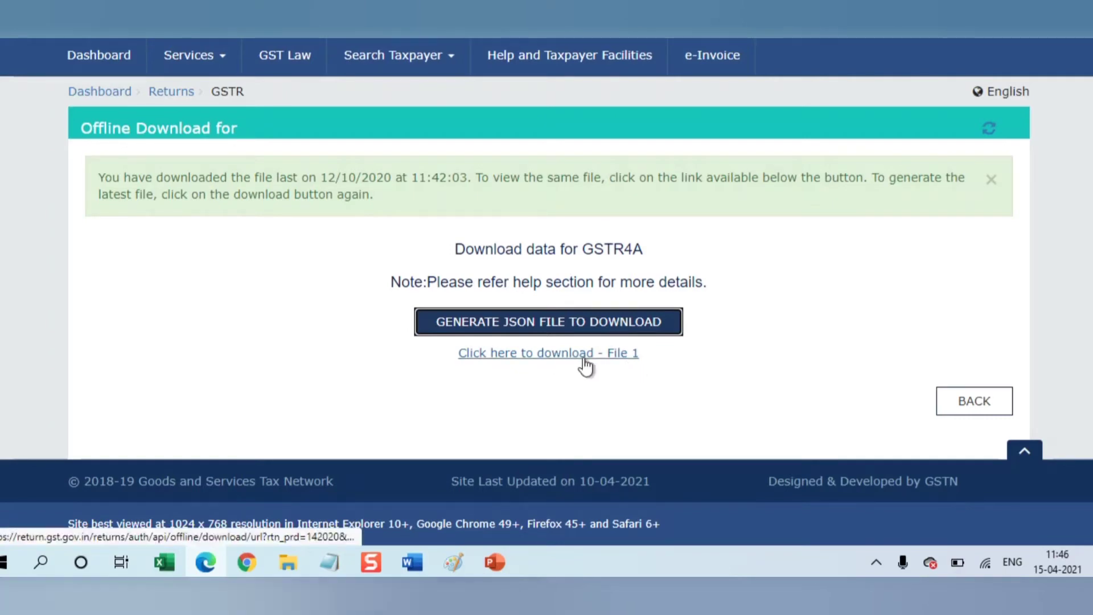
click(585, 353)
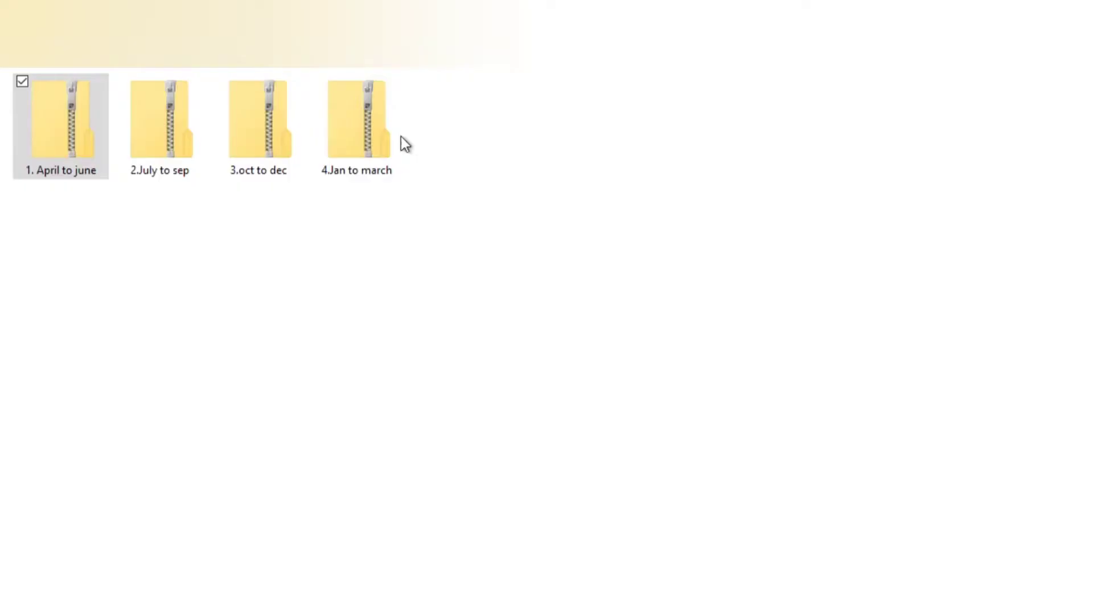
Extract the zipped "4.Jan to march" archive into its default folder
right_click(384, 142)
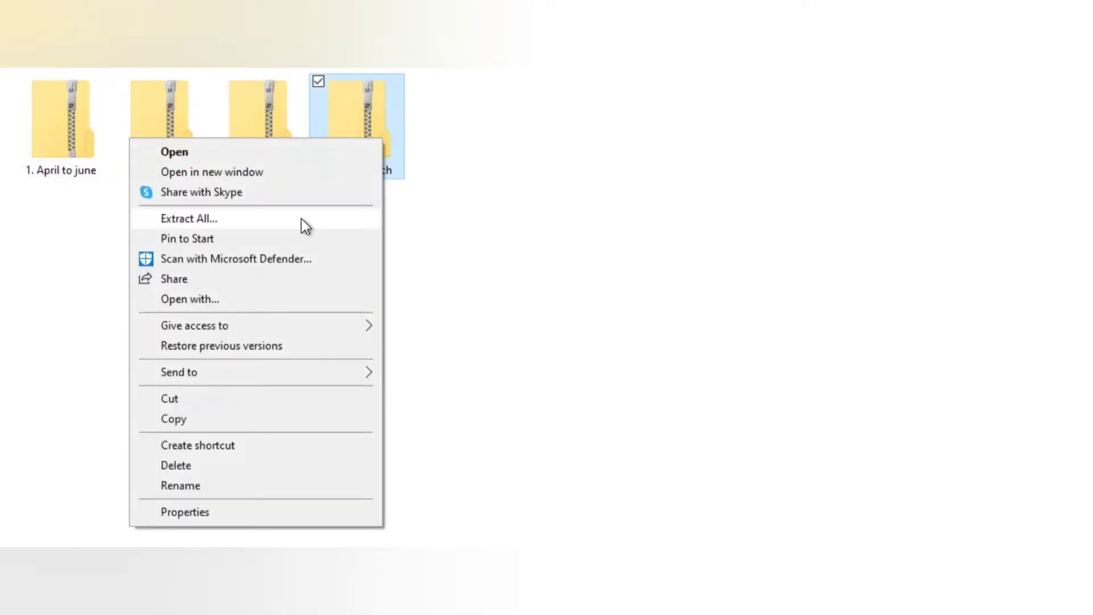
click(302, 219)
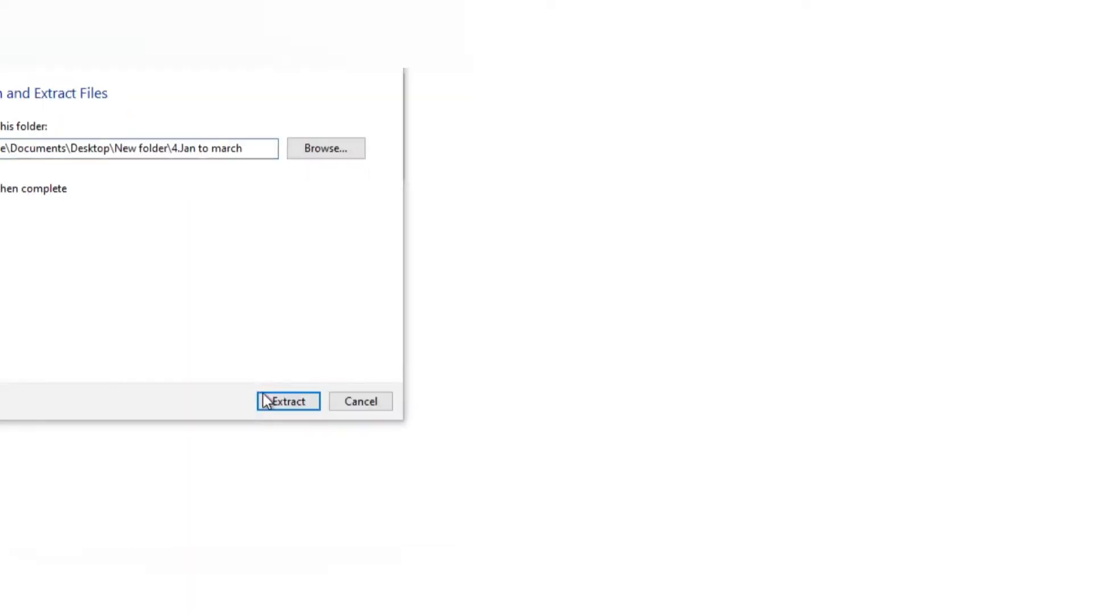
click(301, 404)
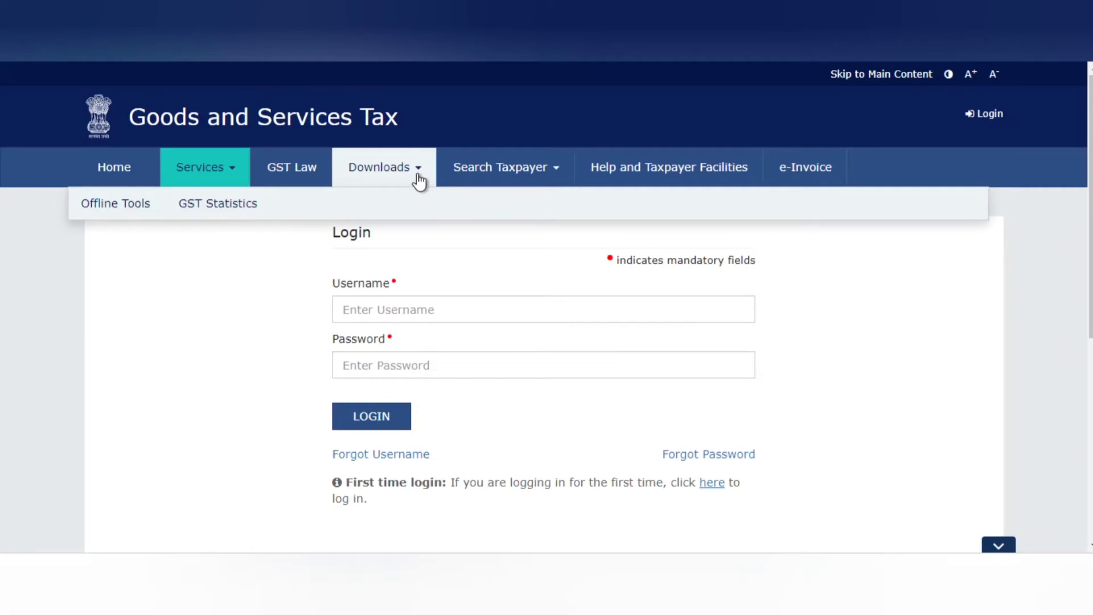
Download the GSTR-4 Offline Tool (Quarterly filing) from the GST portal's offline tools and confirm the download
click(419, 174)
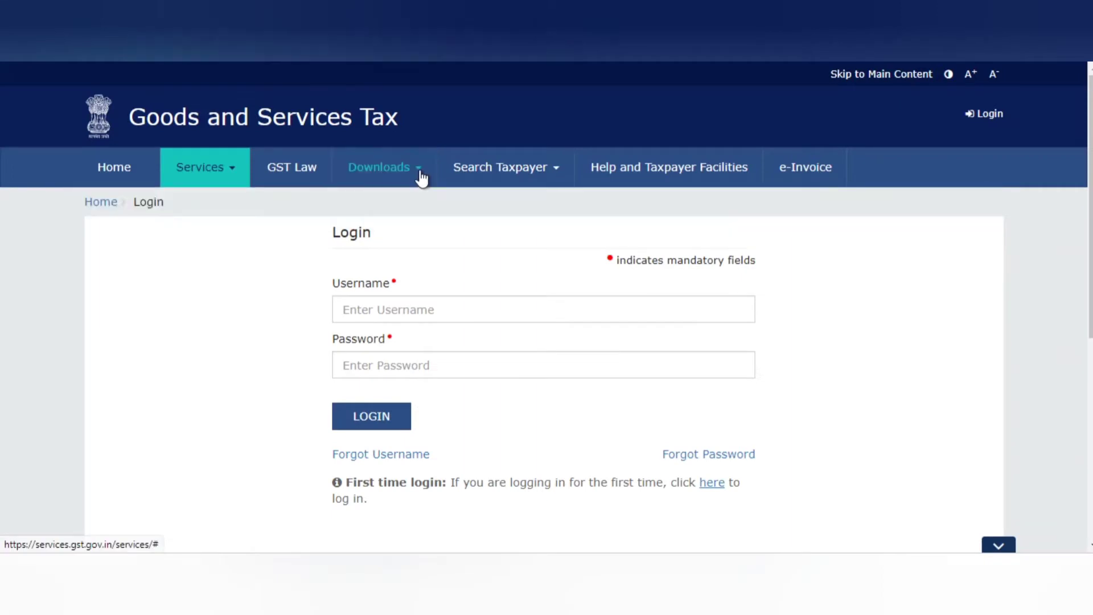
click(417, 175)
mouse_move(151, 210)
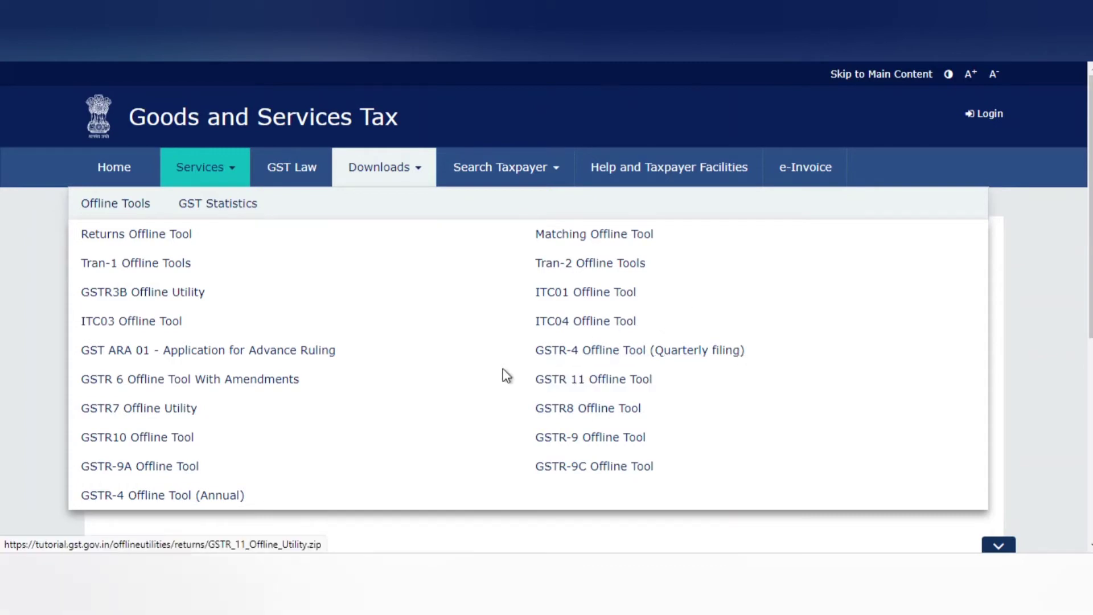
click(626, 350)
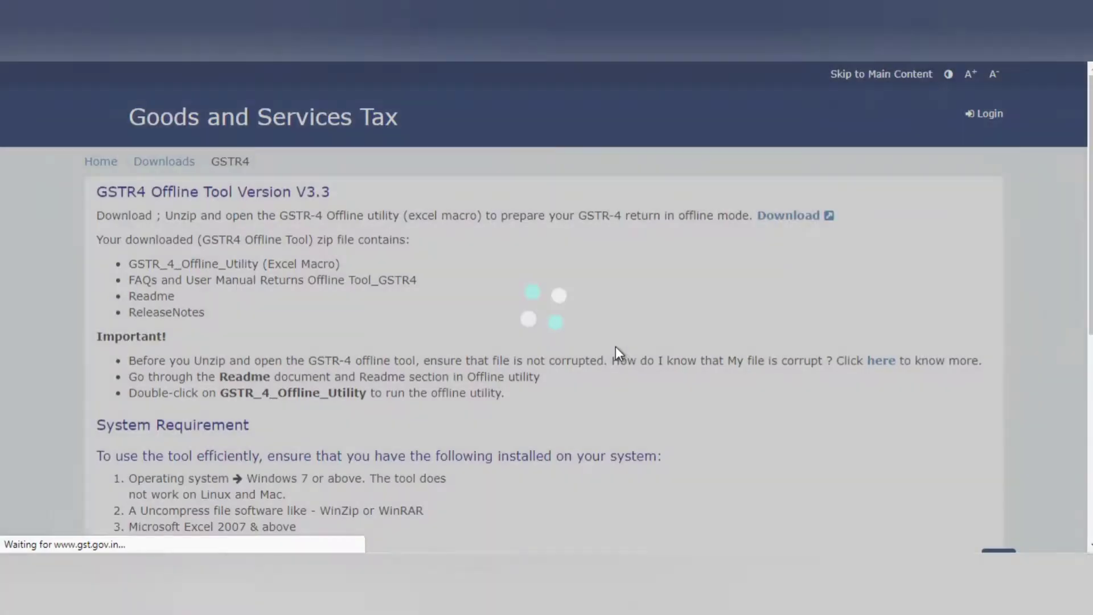
scroll(427, 321, down, 1)
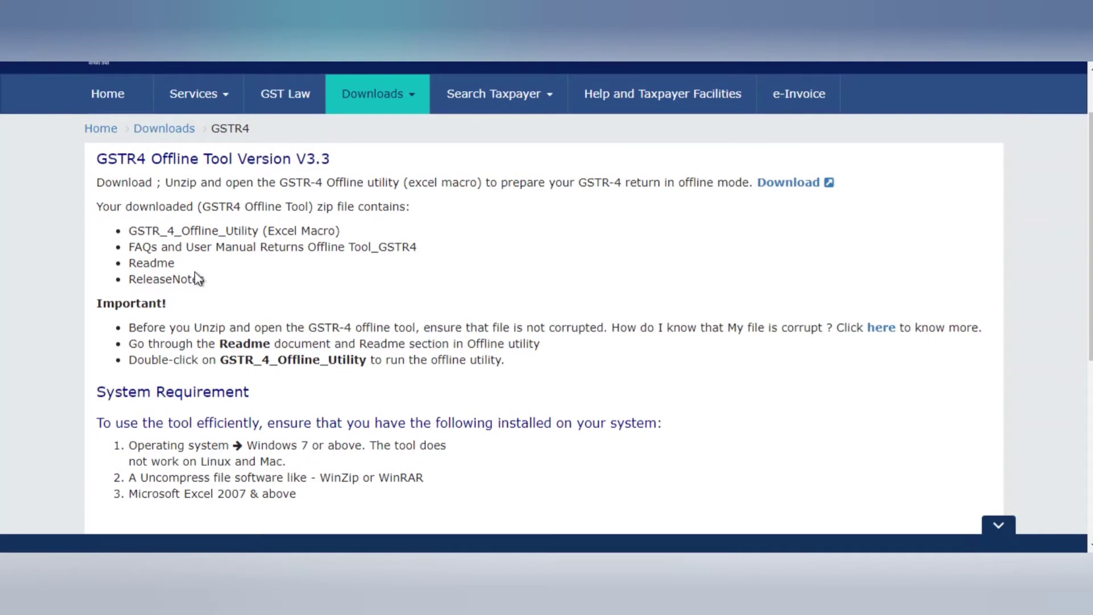
click(790, 183)
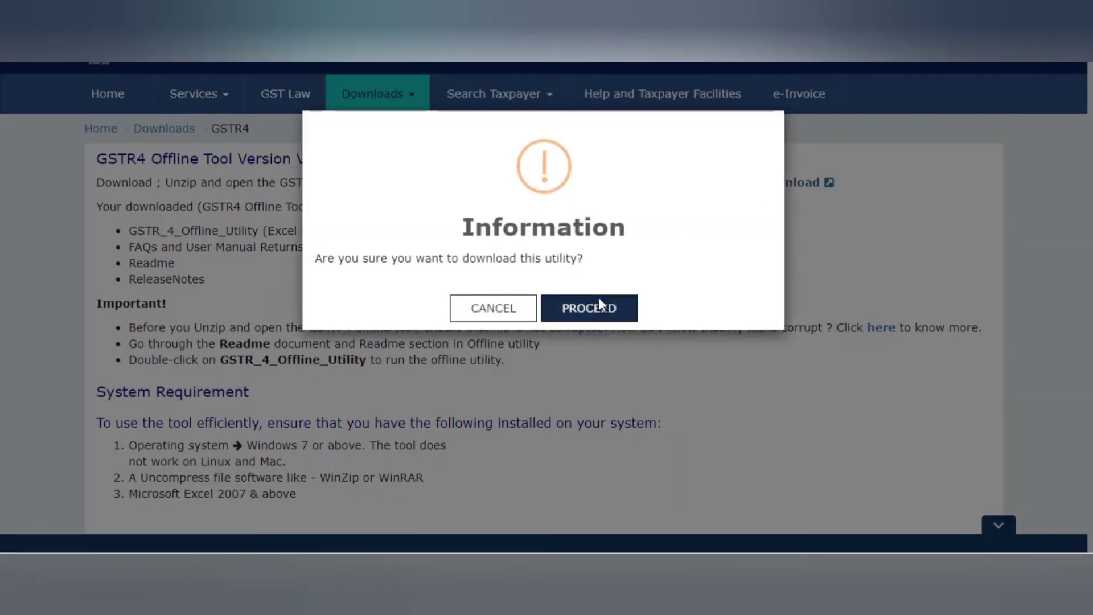
click(599, 306)
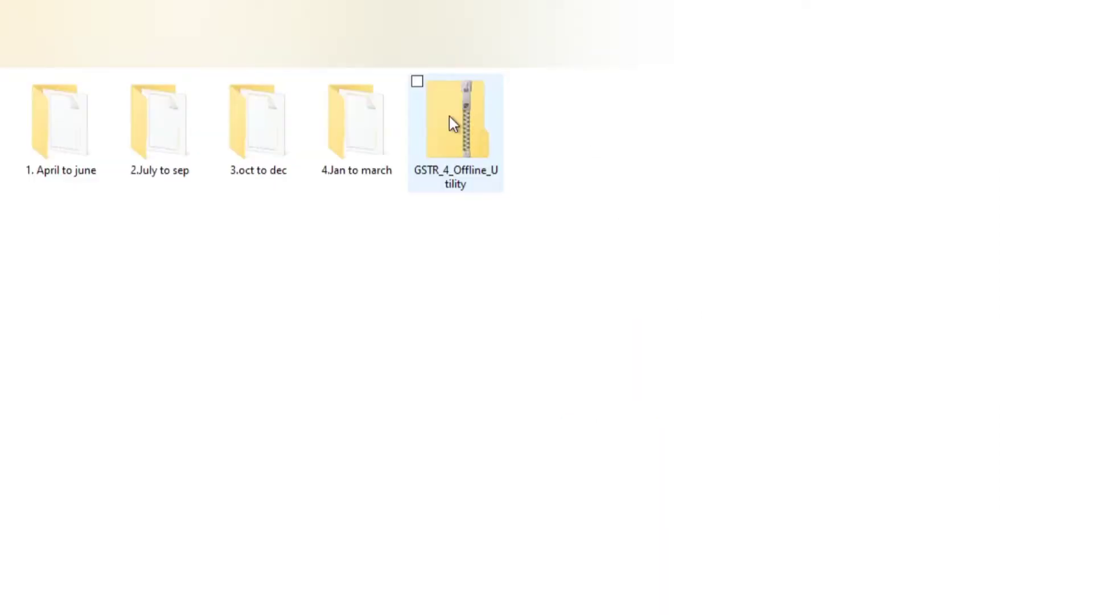
Extract the zipped GSTR_4_Offline_Utility archive
click(449, 116)
right_click(449, 116)
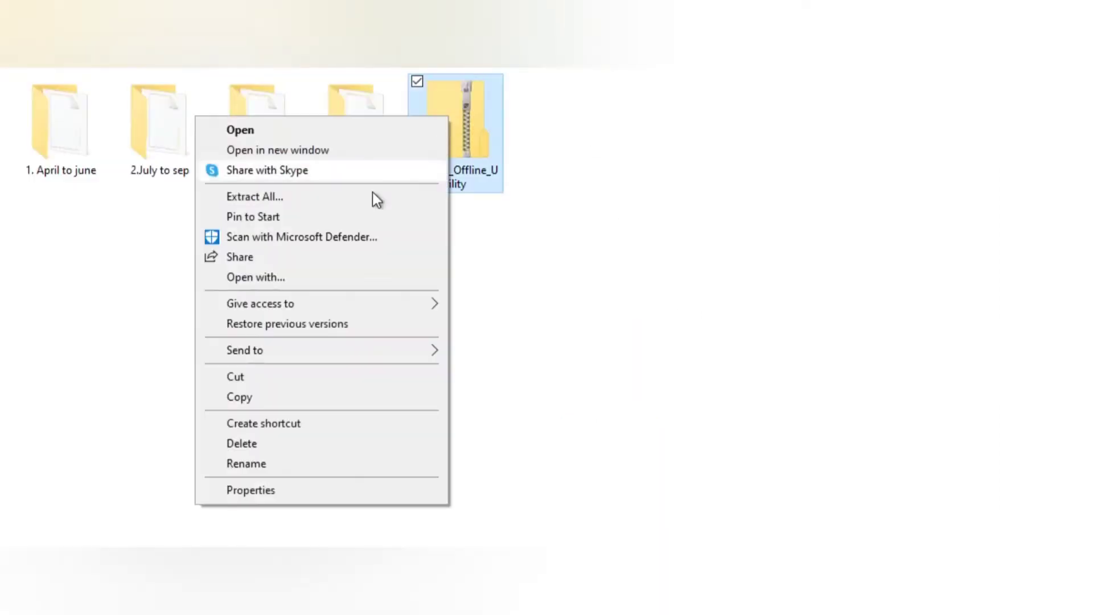
click(347, 191)
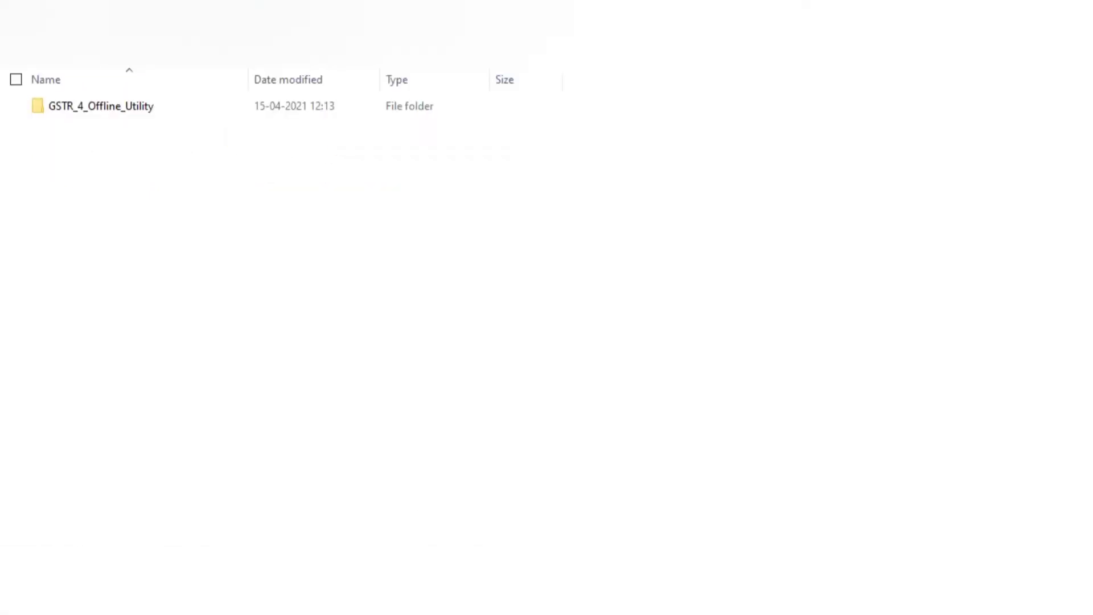
Open the GSTR_4_Offline_Utility_v3.3 workbook from the extracted folder and check which financial years it offers
double_click(178, 108)
double_click(178, 111)
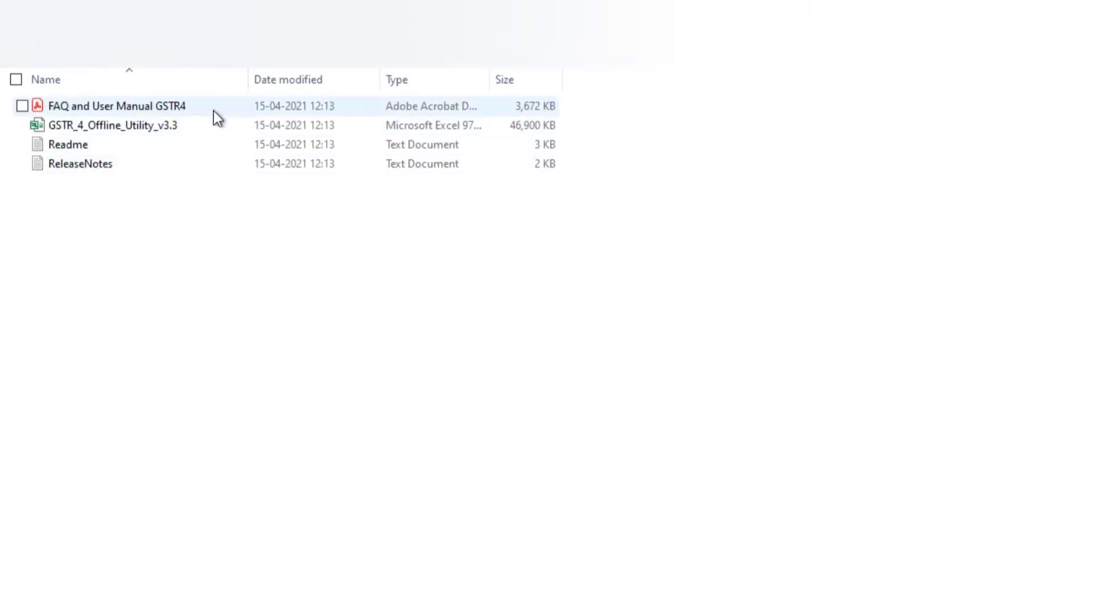
click(156, 124)
key(Return)
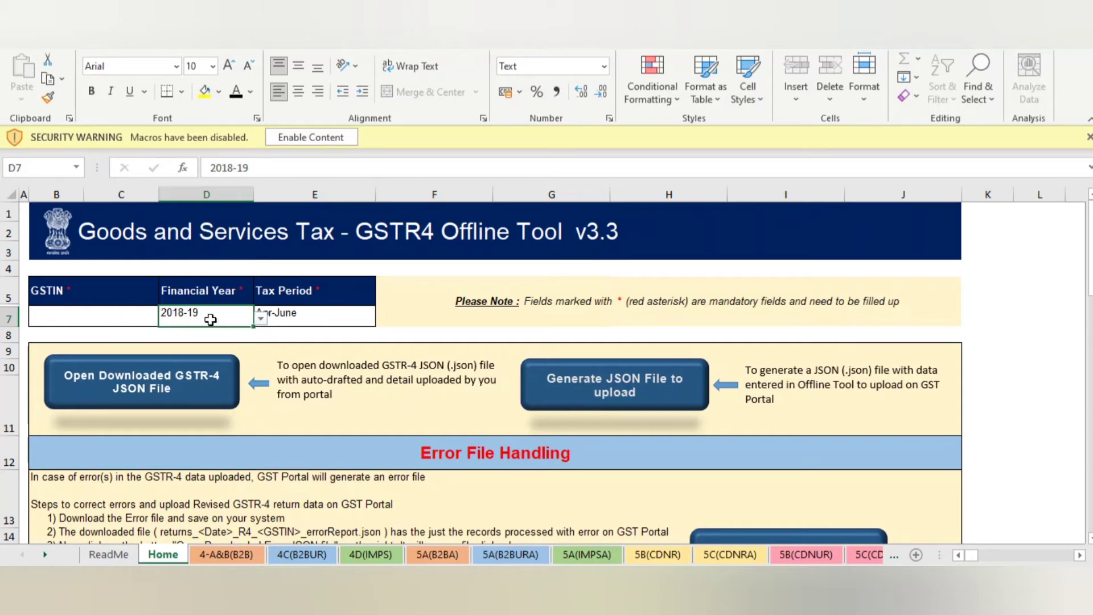
click(261, 318)
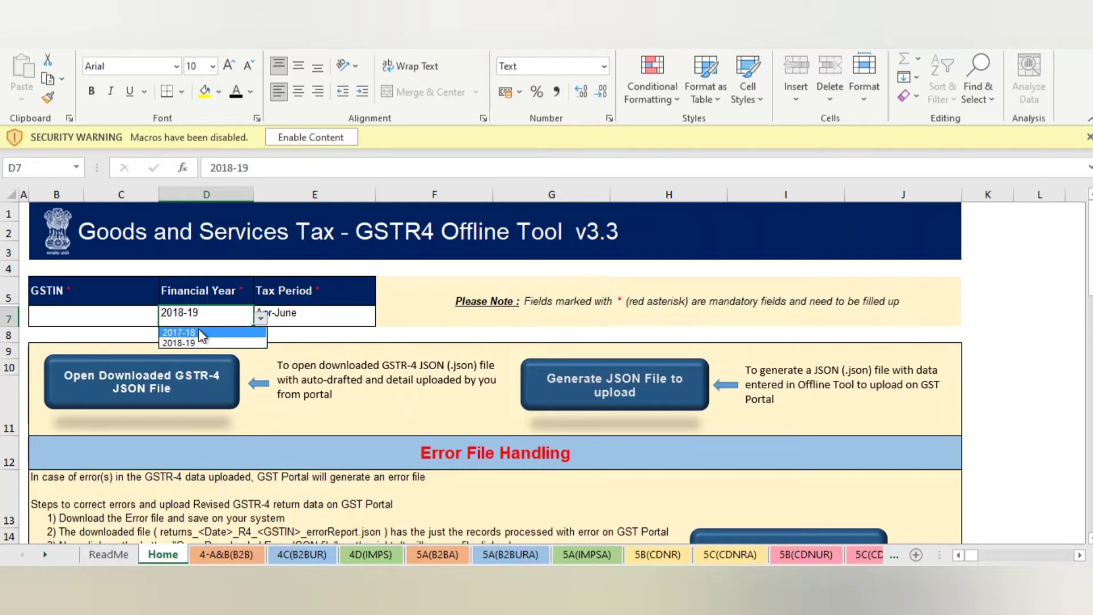
click(288, 332)
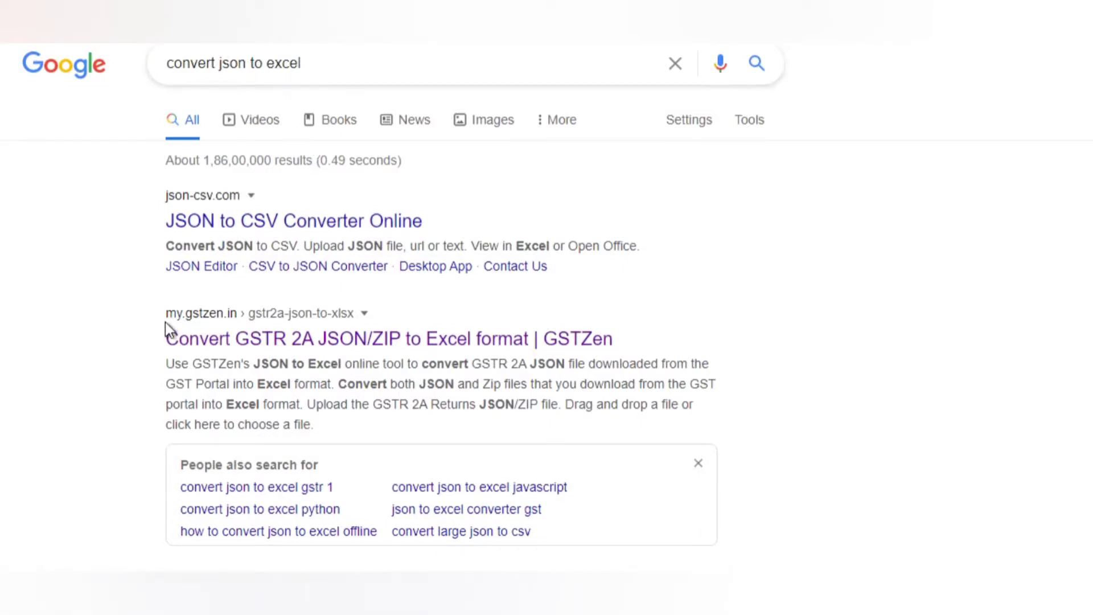
Open GSTZen from the search results and go to its GSTR-4A JSON to Excel Converter for composition taxpayers
click(218, 340)
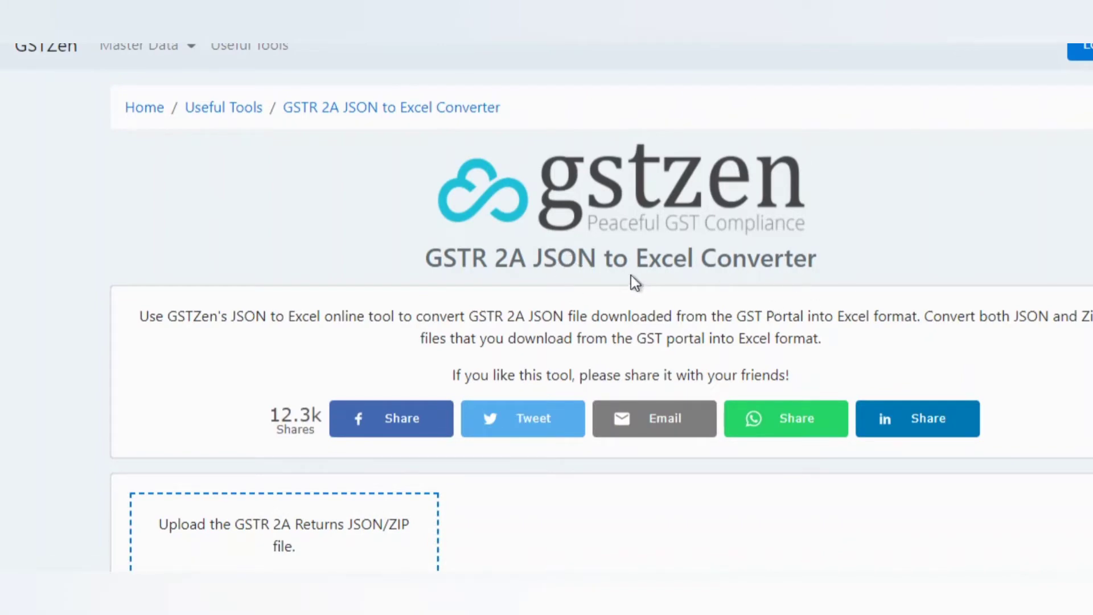
click(253, 106)
scroll(329, 188, down, 5)
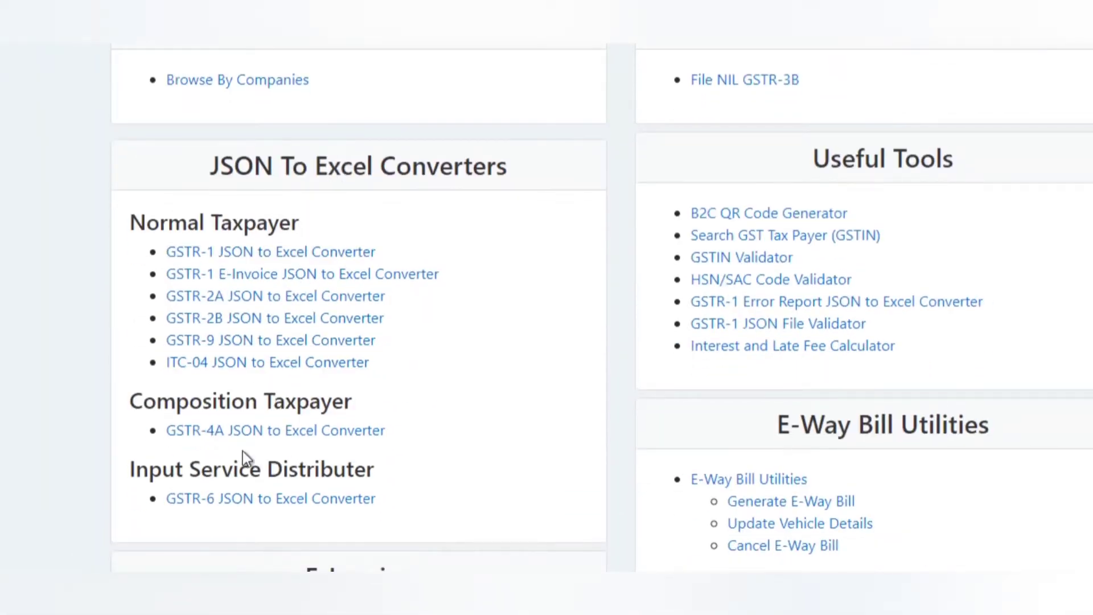
click(347, 436)
scroll(362, 419, down, 3)
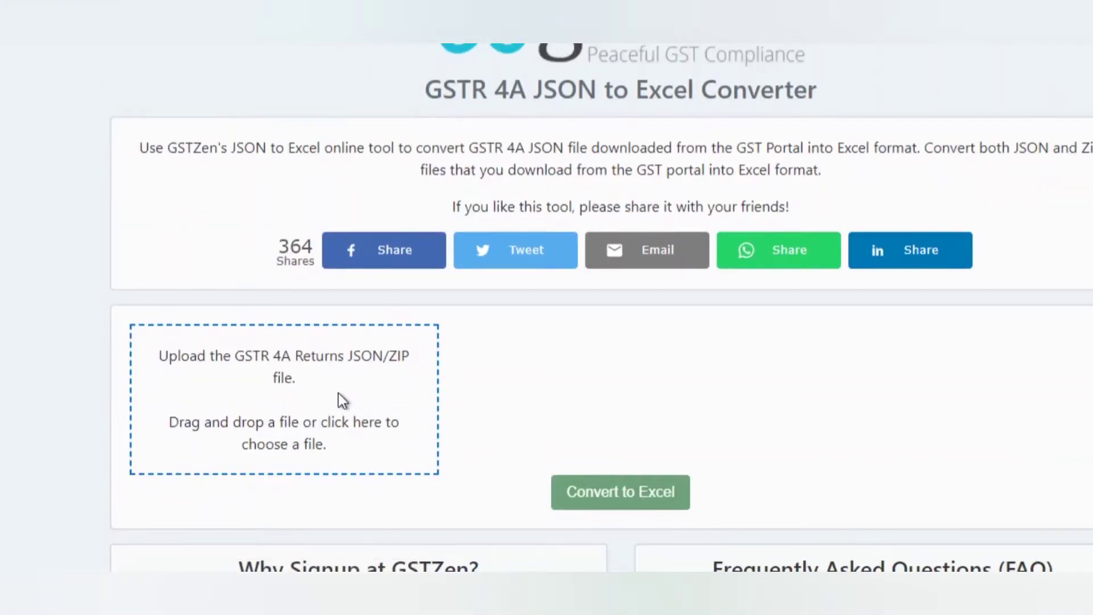
Upload the returns JSON file from the "1. April to june" folder to the GSTR 4A converter
click(339, 394)
drag(163, 36, 170, 59)
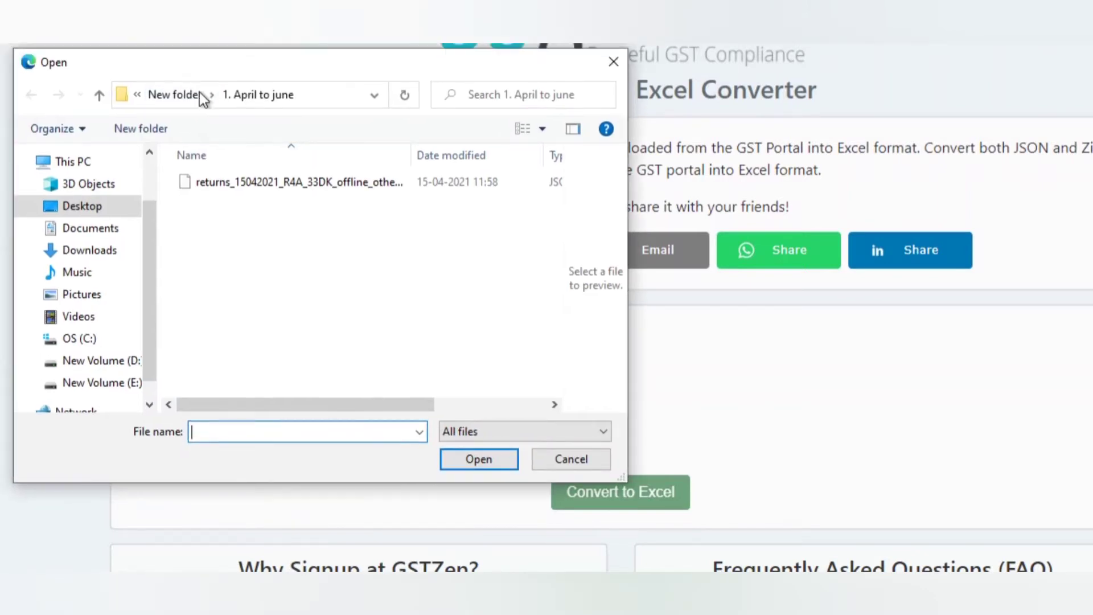
click(329, 189)
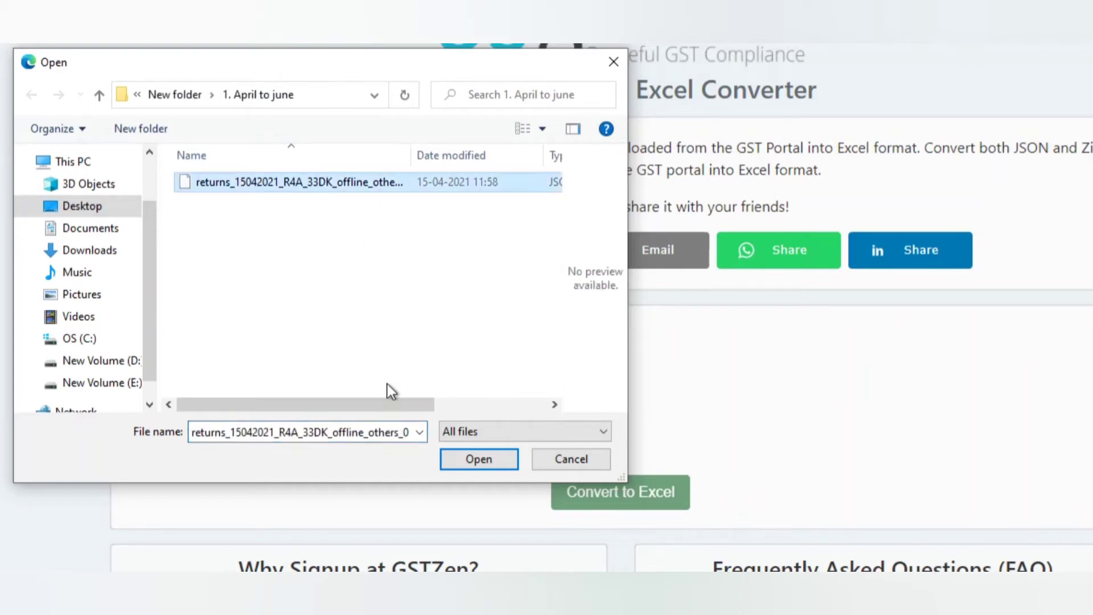
click(463, 463)
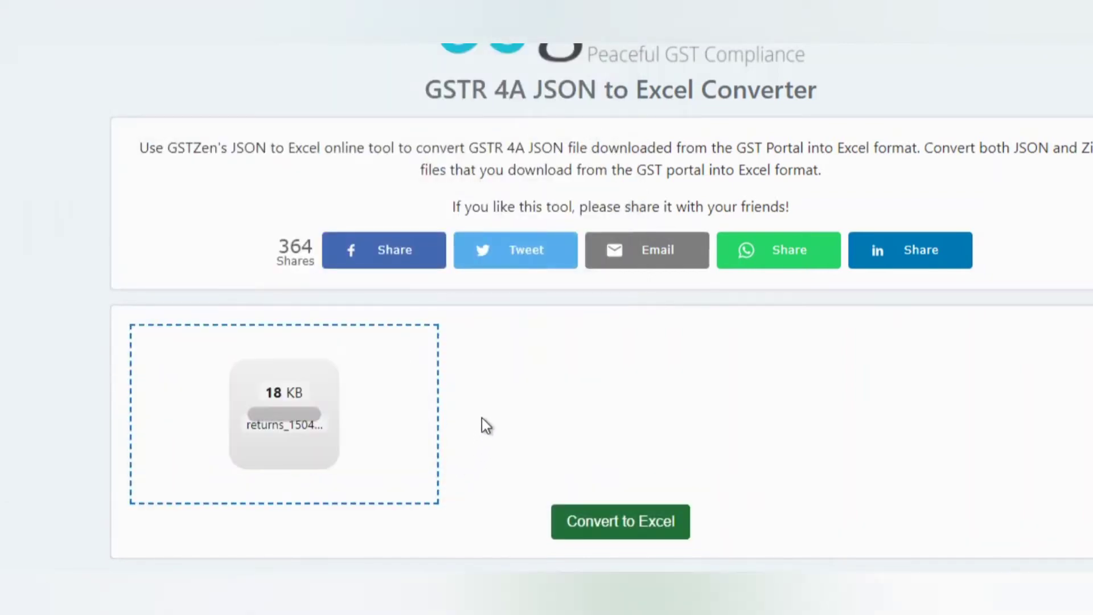
Convert the uploaded GSTR 4A file to Excel and download the resulting workbook
scroll(482, 422, down, 1)
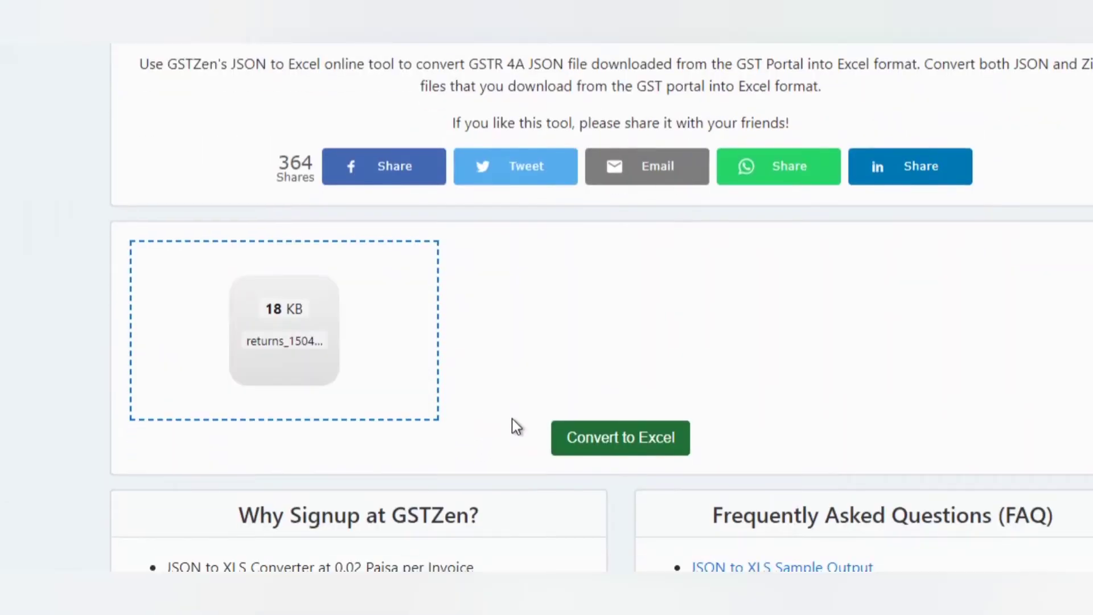
click(644, 437)
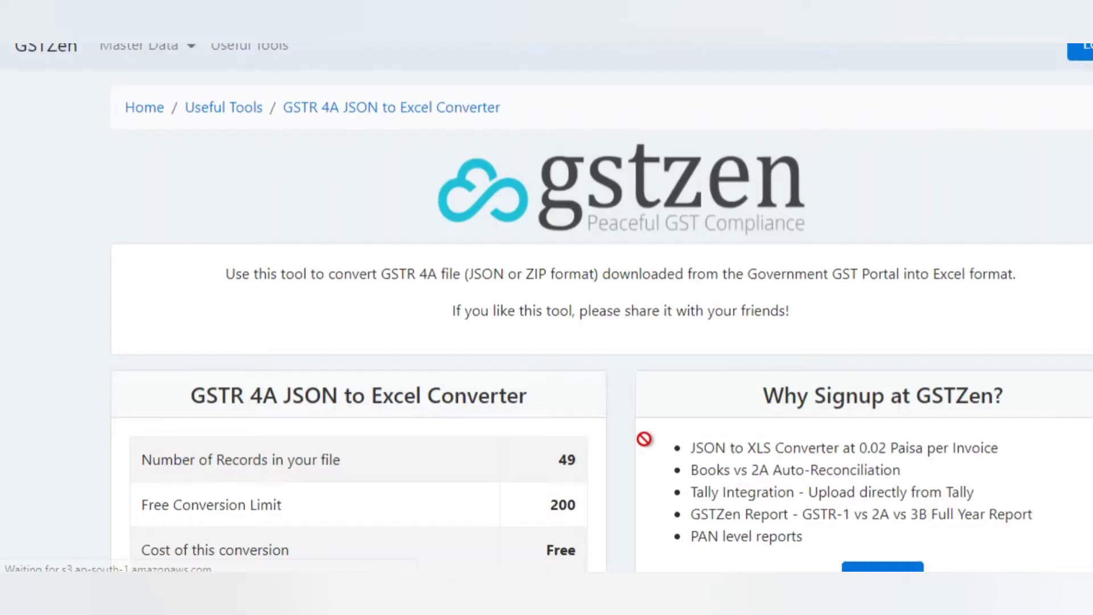
scroll(636, 407, down, 1)
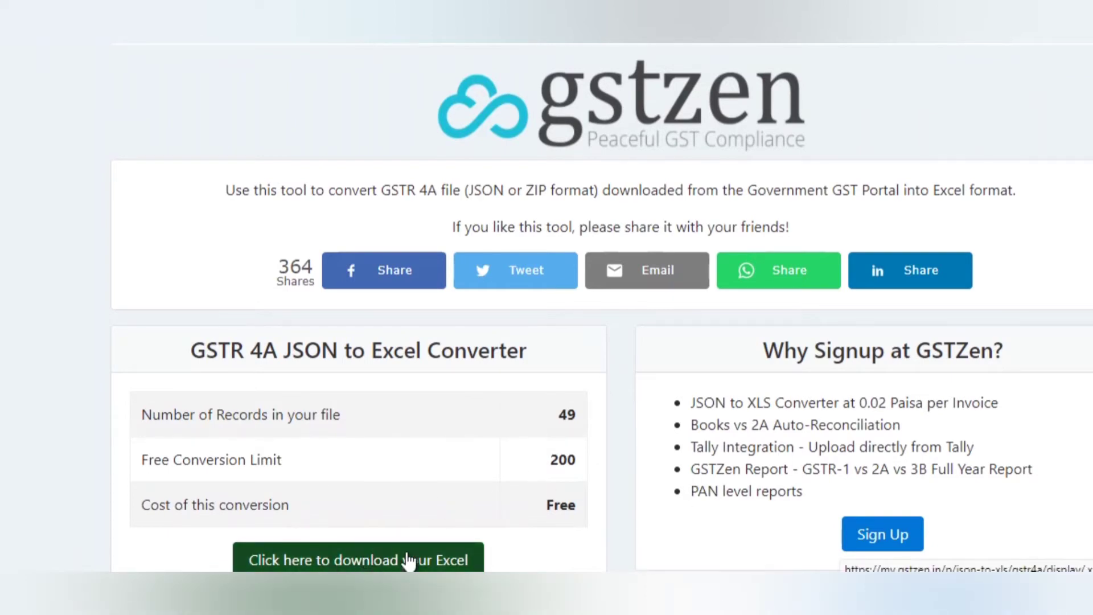
scroll(409, 560, down, 1)
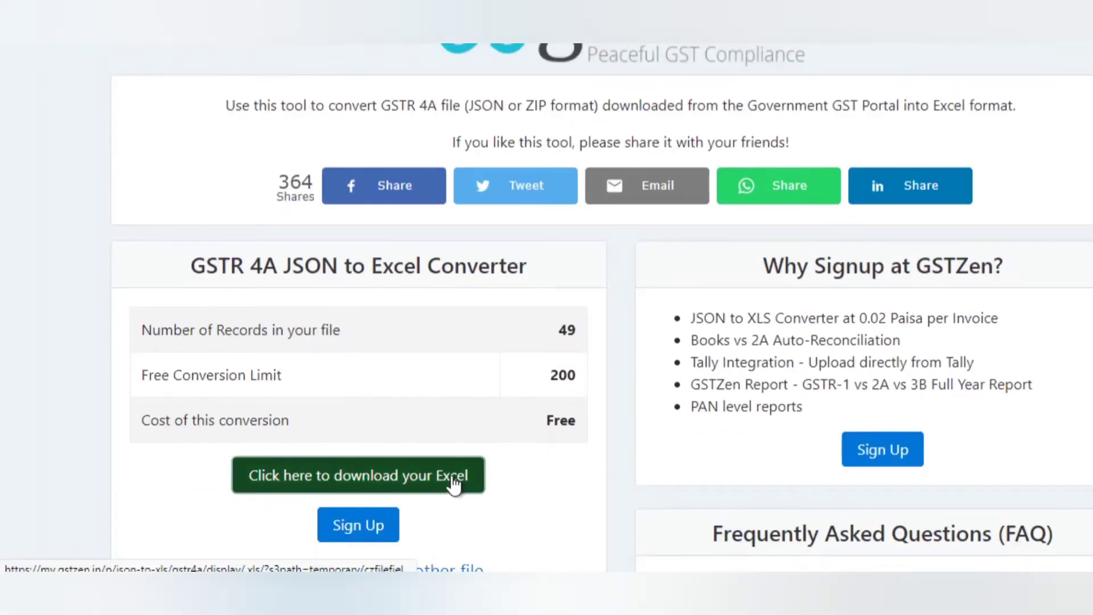
click(450, 483)
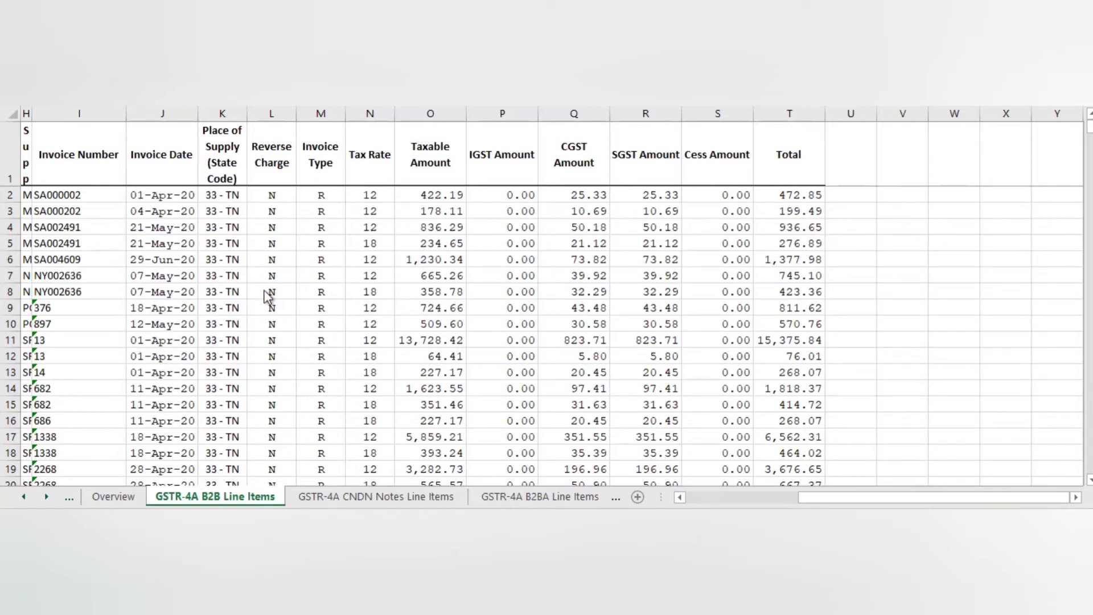
Review the GSTR-4A B2B Line Items, CNDN Notes Line Items and B2BA Line Items sheets of the converted workbook
scroll(269, 297, down, 1)
scroll(269, 297, up, 1)
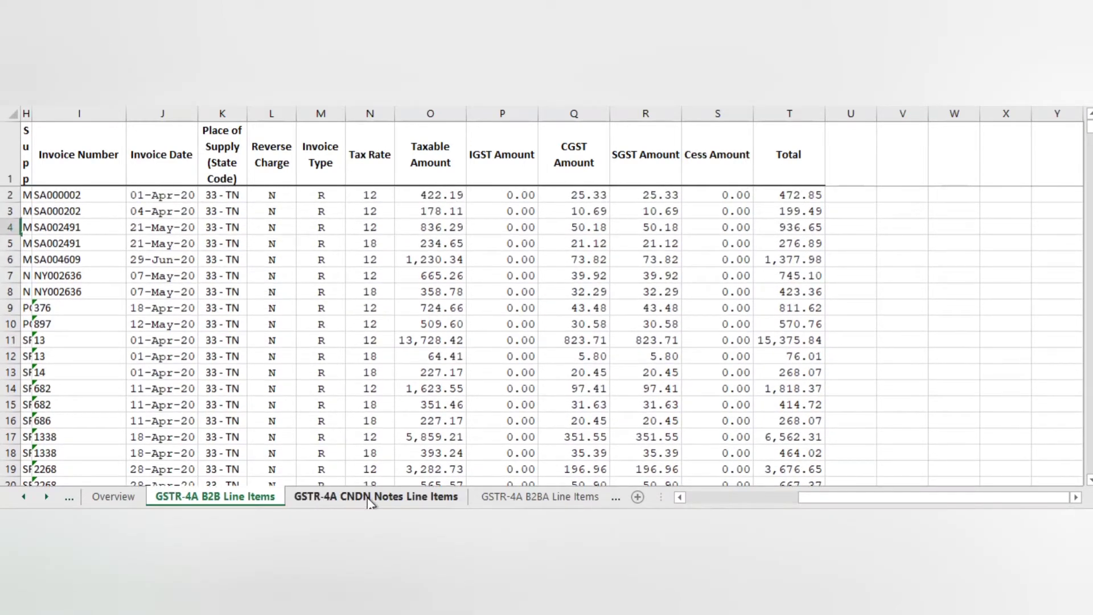
click(403, 501)
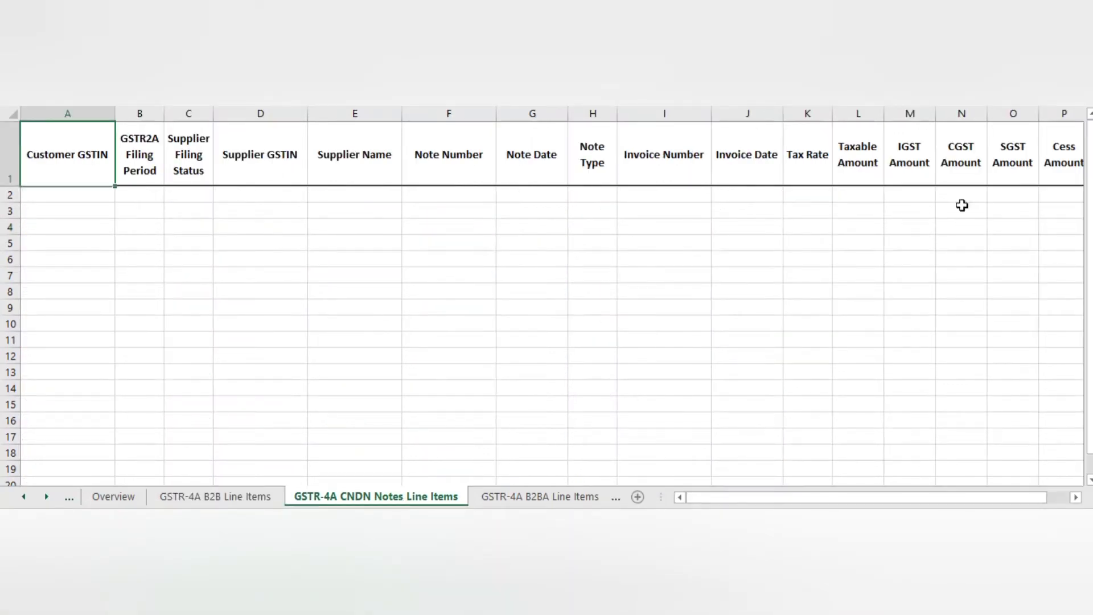
click(539, 498)
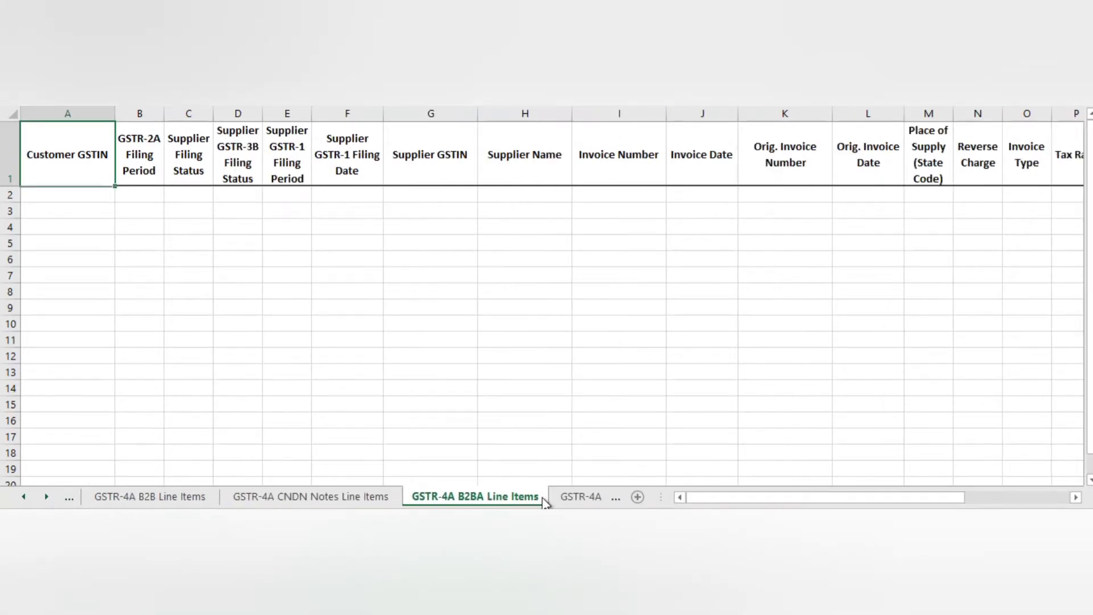
Review all invoice rows, from invoice numbers to tax amounts and totals, on the GSTR-4A Invoices sheet
click(579, 497)
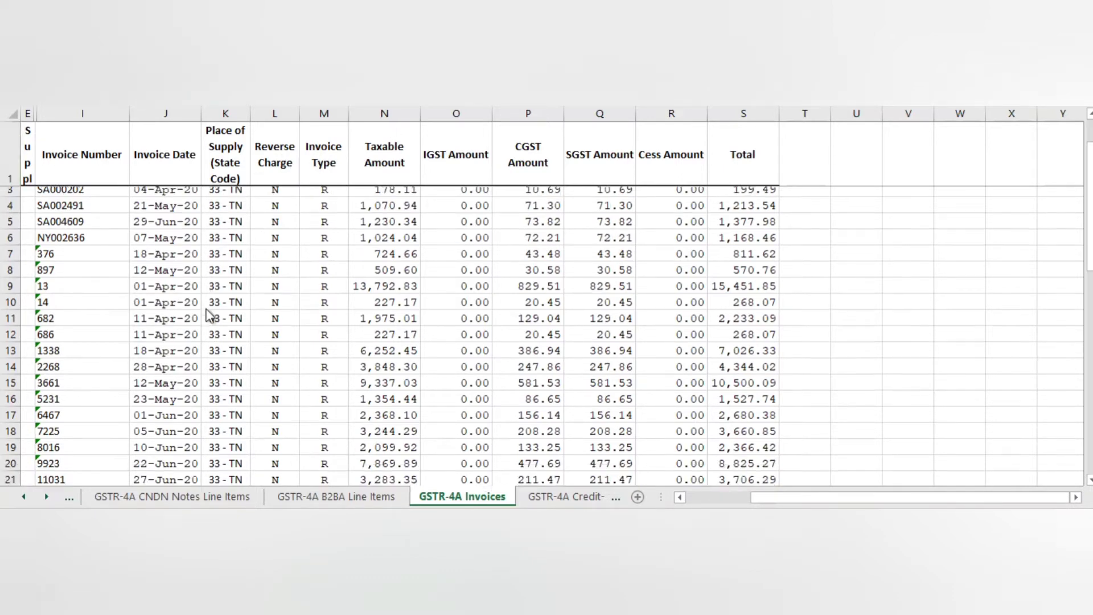
scroll(211, 313, down, 9)
scroll(212, 311, down, 5)
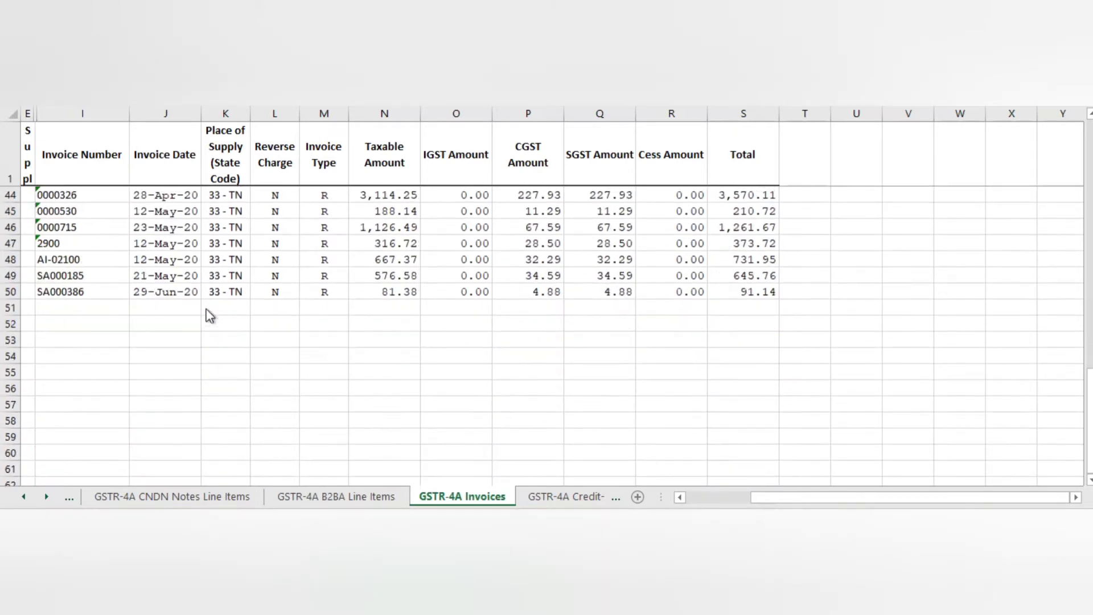
scroll(210, 313, up, 1)
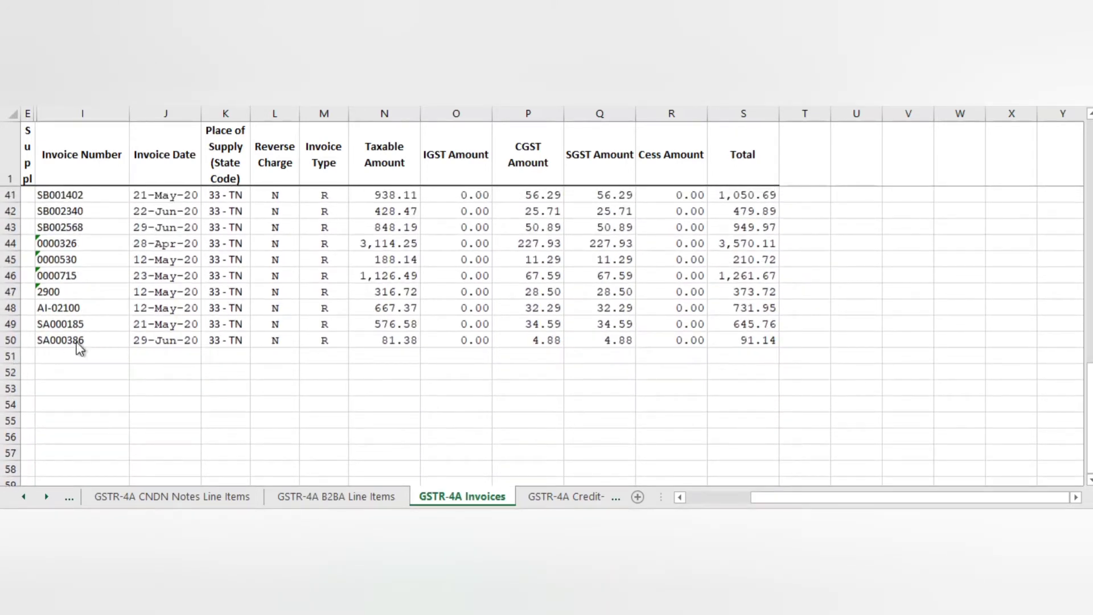
scroll(87, 340, up, 13)
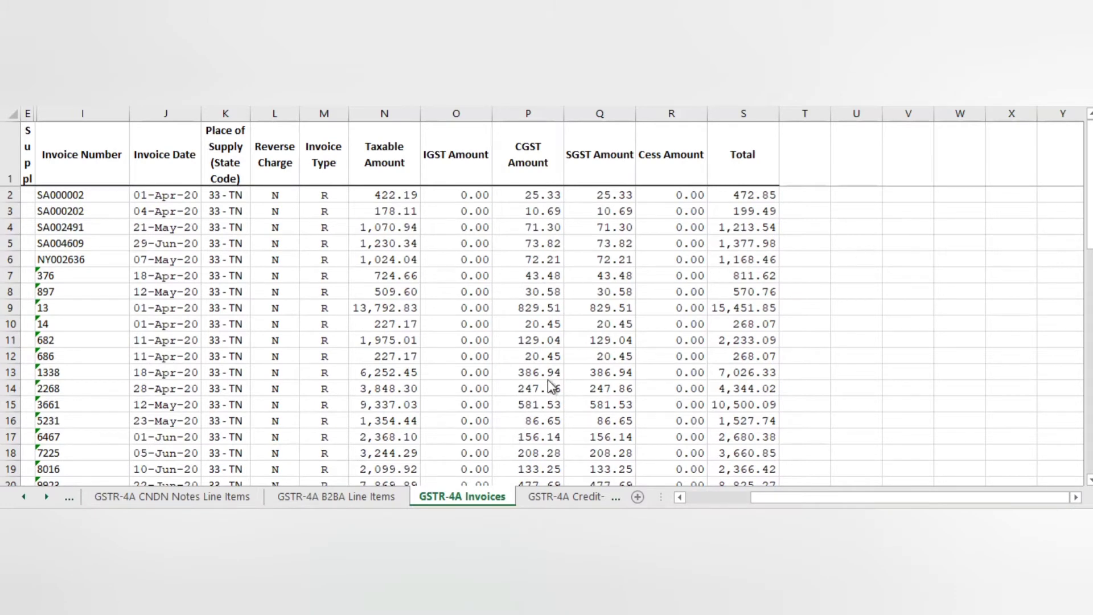
Review the GSTR-4A Credit-Debit Notes, GSTR-4A B2BA Invoices, B2B (Summary) and CDNR (Summary) sheets, including the supplier GSTIN column of B2B (Summary)
click(565, 494)
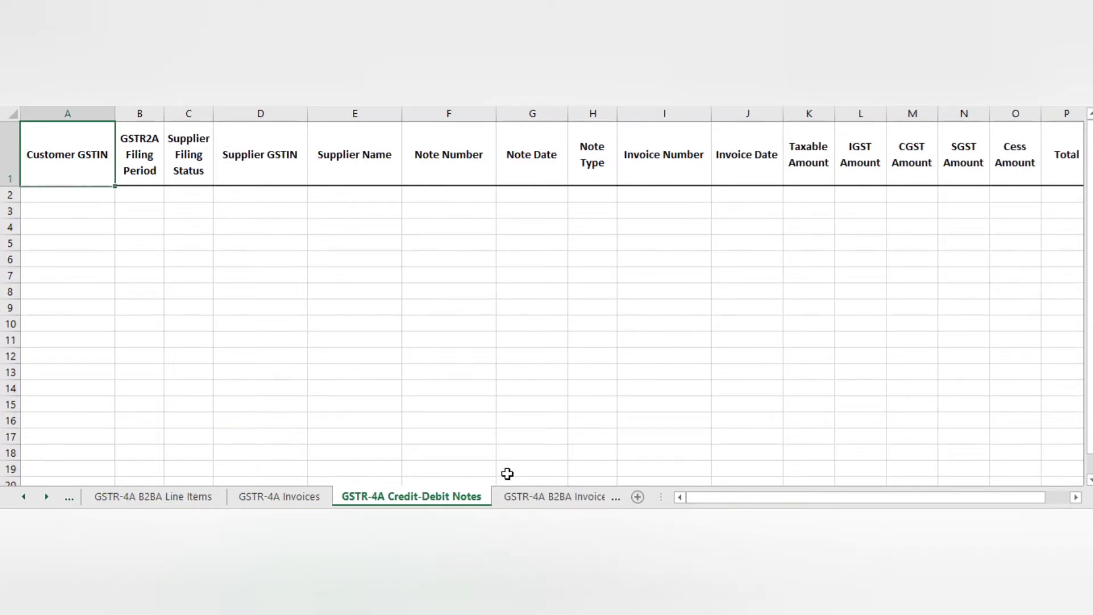
click(531, 498)
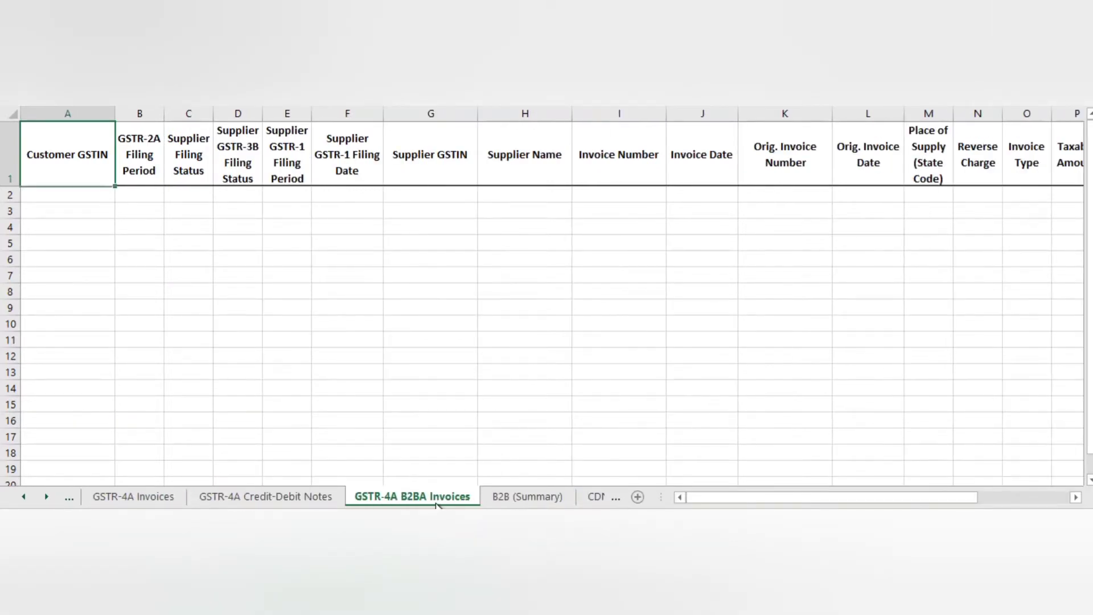
click(528, 498)
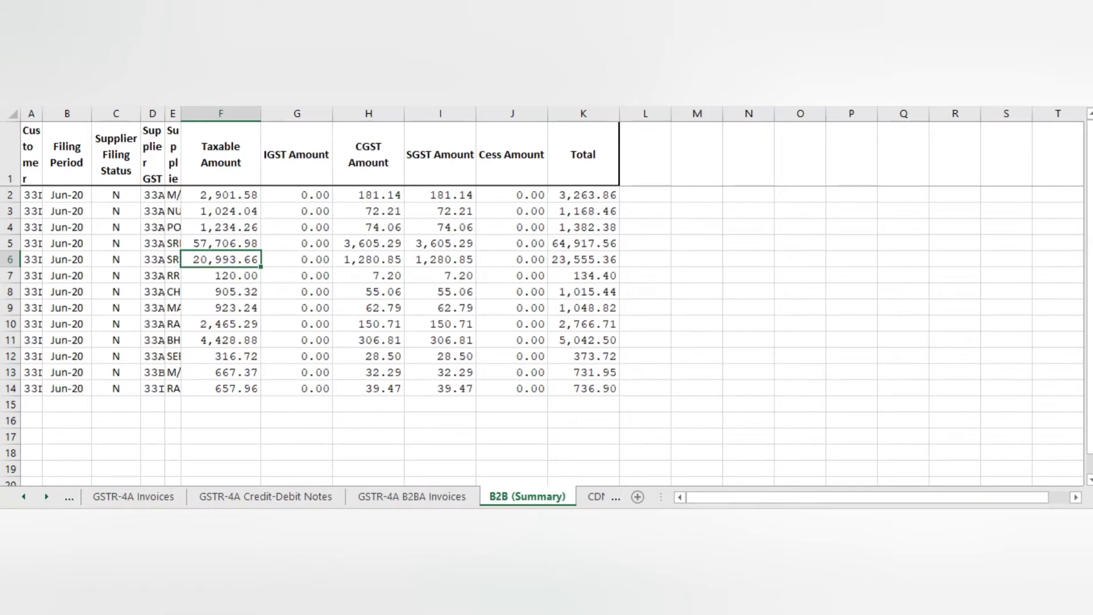
drag(156, 199, 153, 388)
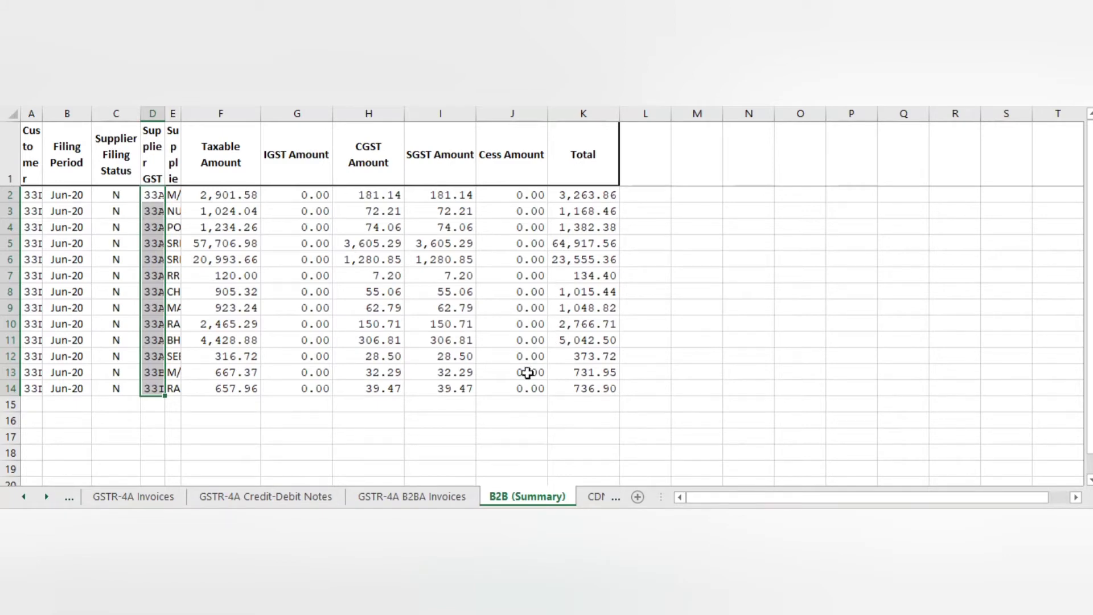
click(595, 496)
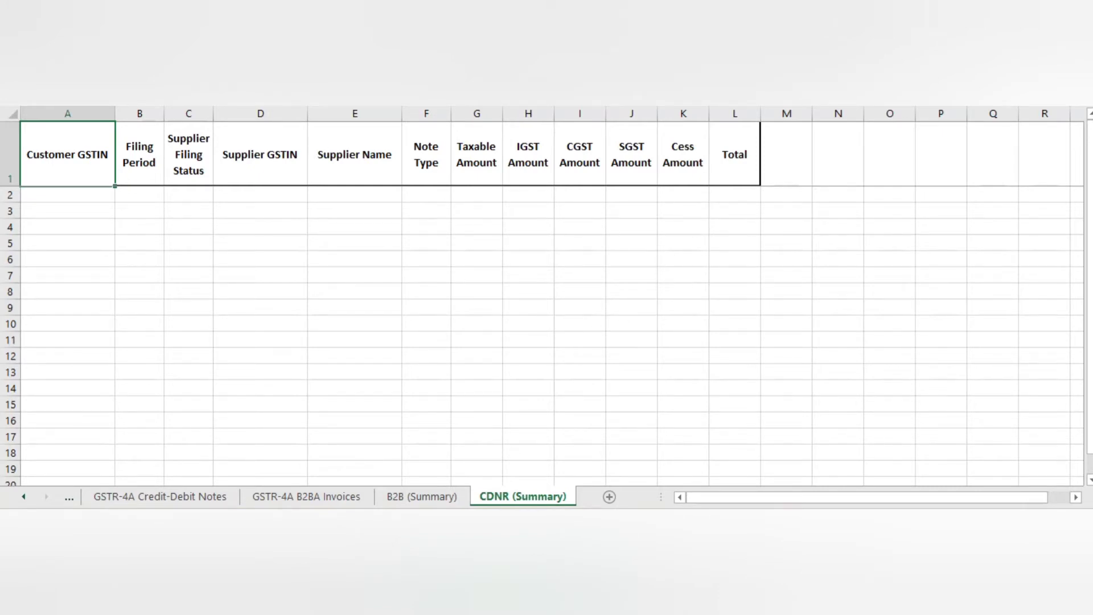
click(408, 500)
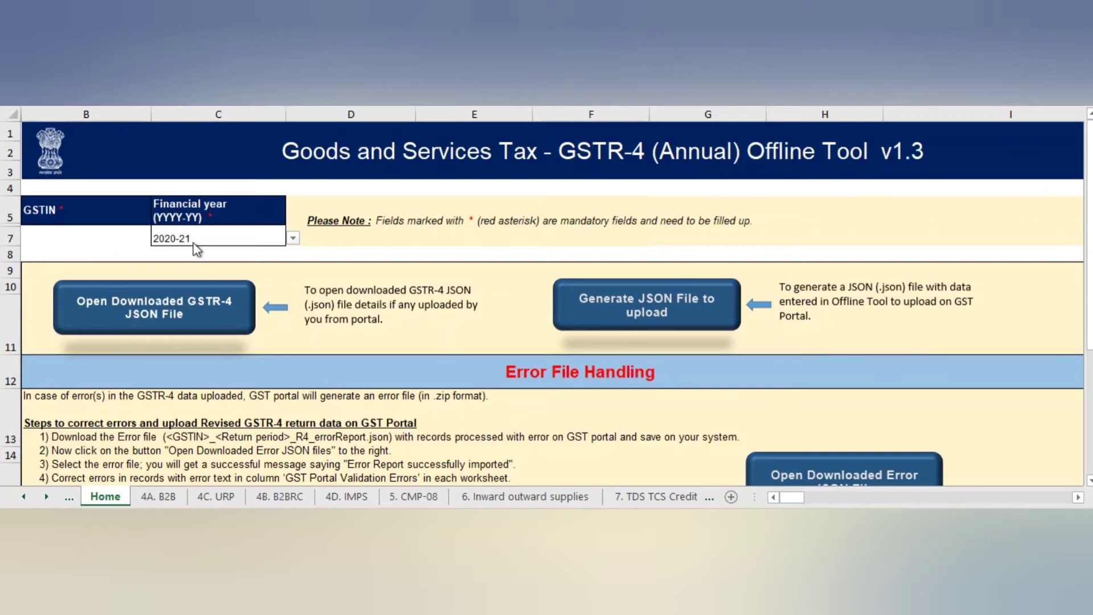
Check the 4A. B2B sheet of the GSTR-4 Annual Offline Tool and the April to June rows compiled in Book1
click(162, 494)
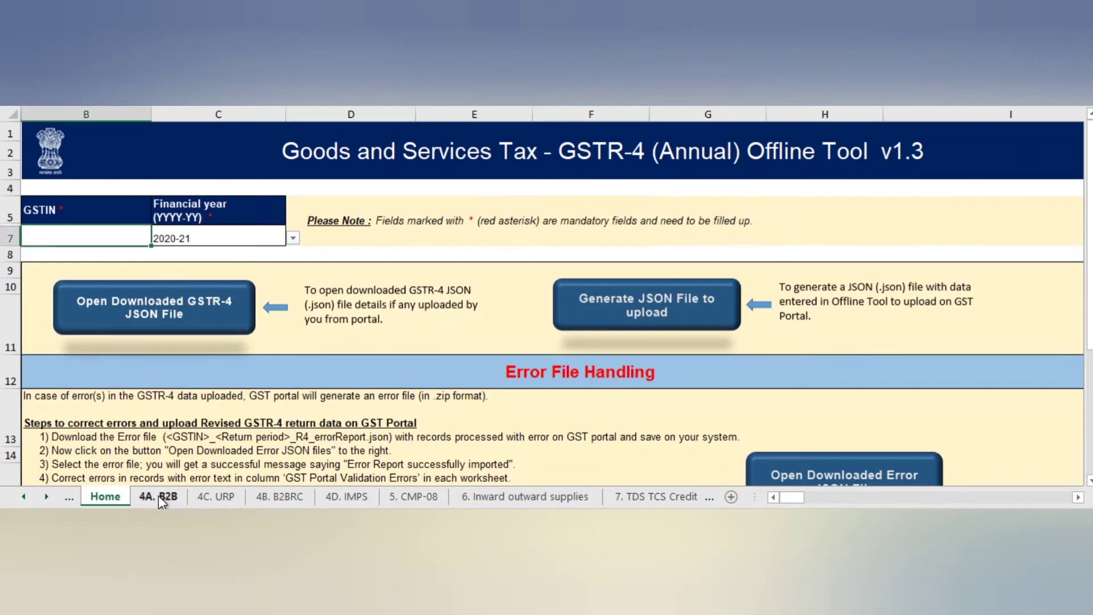
click(159, 497)
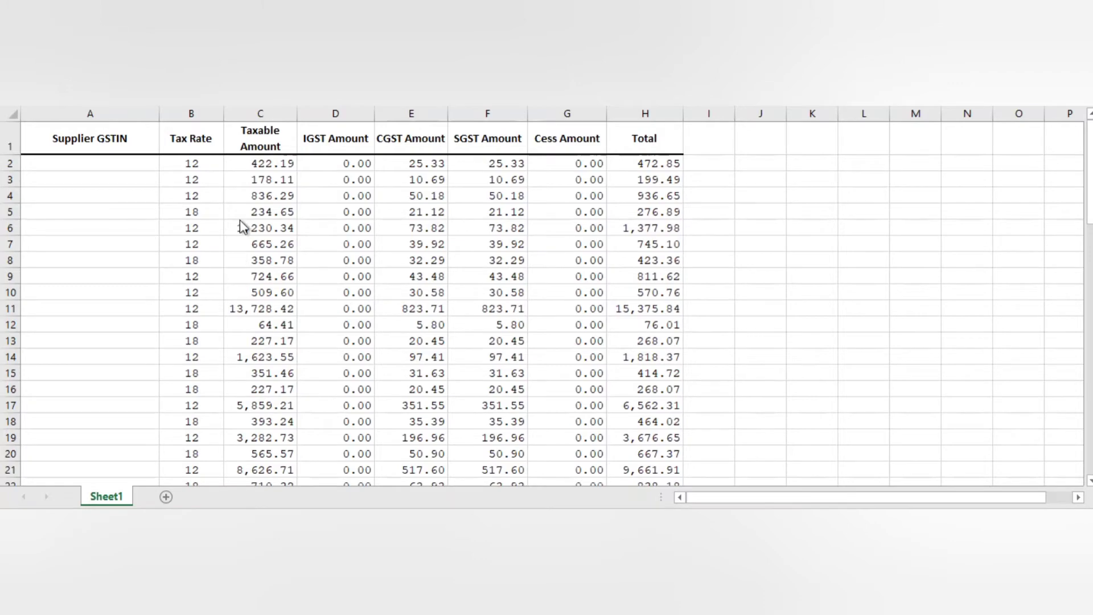
scroll(240, 221, down, 15)
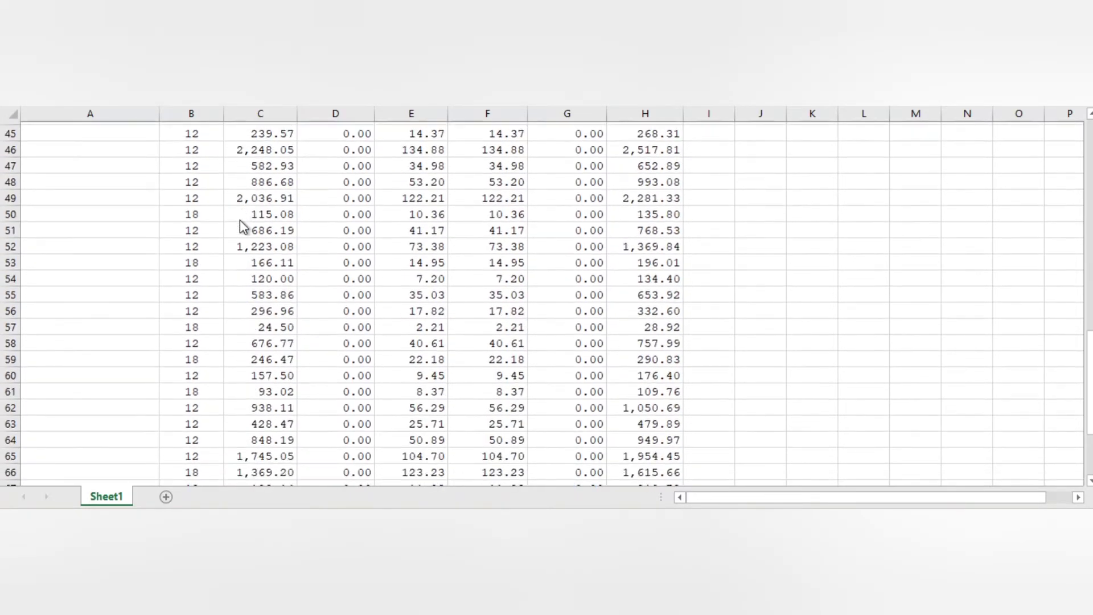
scroll(240, 219, down, 7)
scroll(241, 220, up, 20)
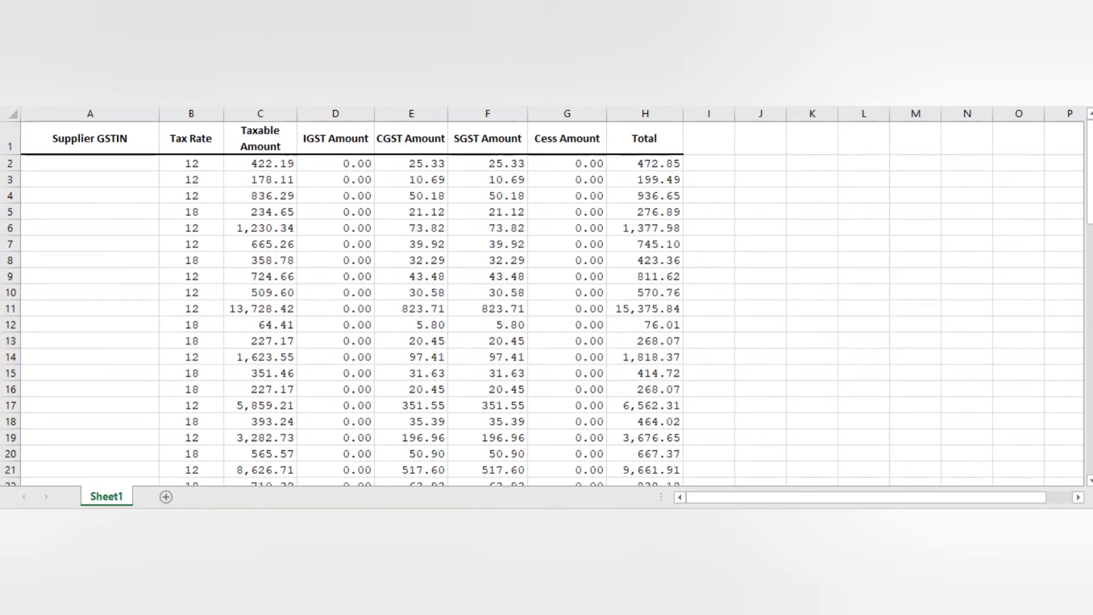
Copy the Tax Rate through Total data from the "2. july to sep" workbook's B2B line items into Book1, starting at cell B75
mouse_move(199, 555)
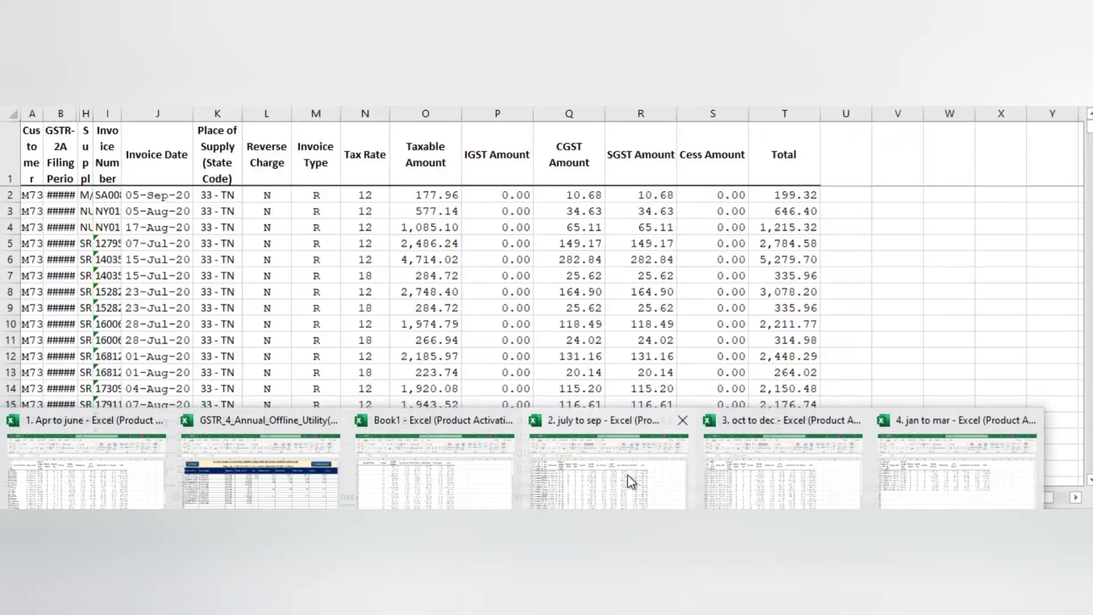
click(628, 477)
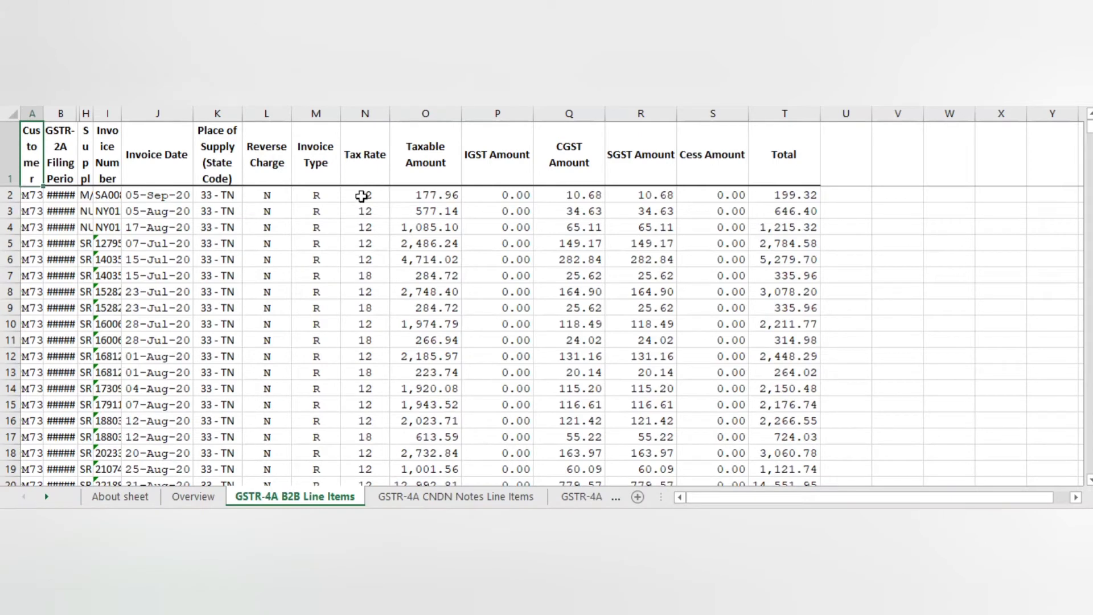
mouse_move(362, 195)
mouse_down()
mouse_move(592, 275)
mouse_move(739, 434)
mouse_move(760, 490)
mouse_move(738, 498)
mouse_move(763, 434)
mouse_move(782, 423)
mouse_up()
key(ctrl+c)
click(230, 541)
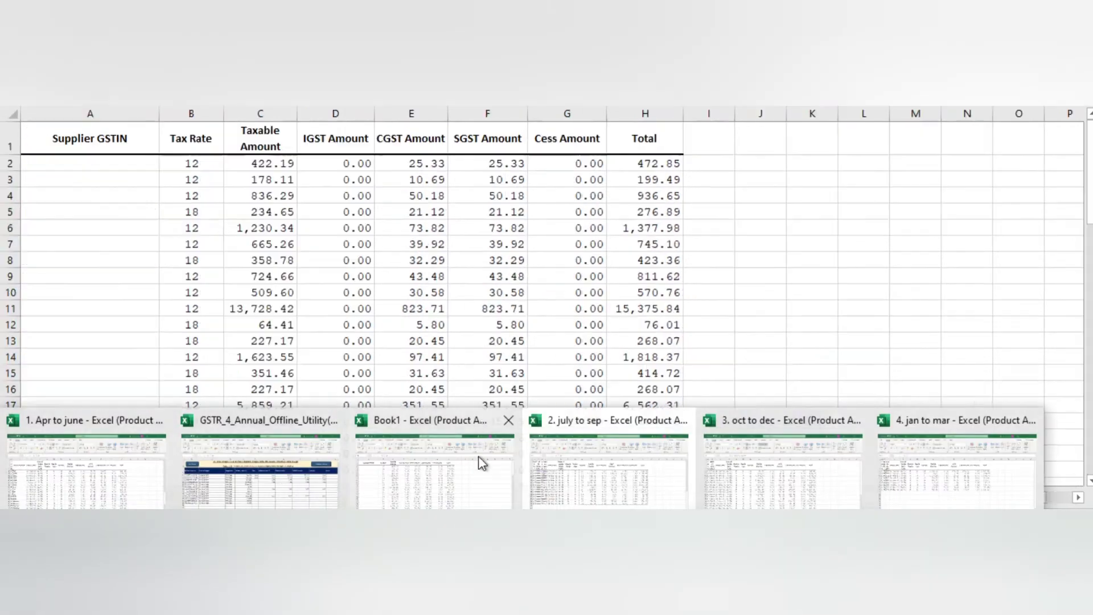
click(478, 456)
scroll(397, 305, down, 20)
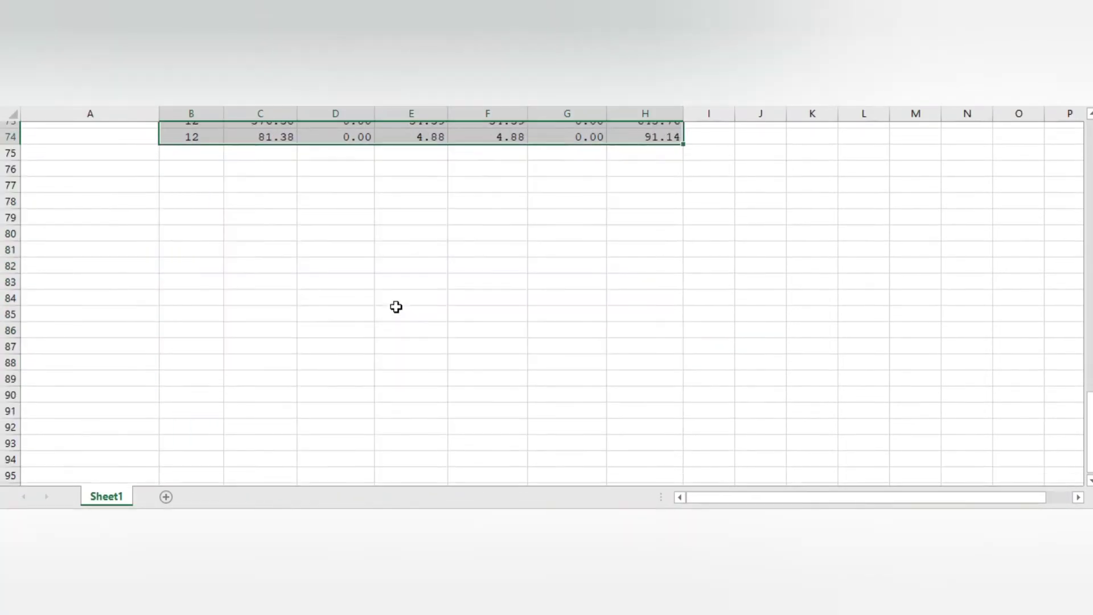
click(214, 163)
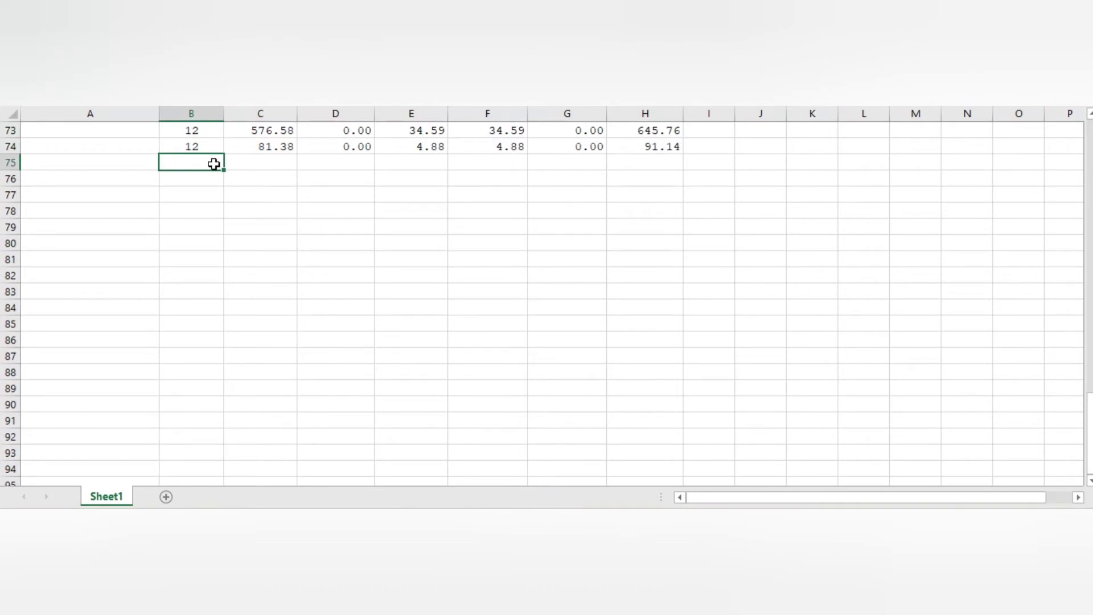
key(ctrl+v)
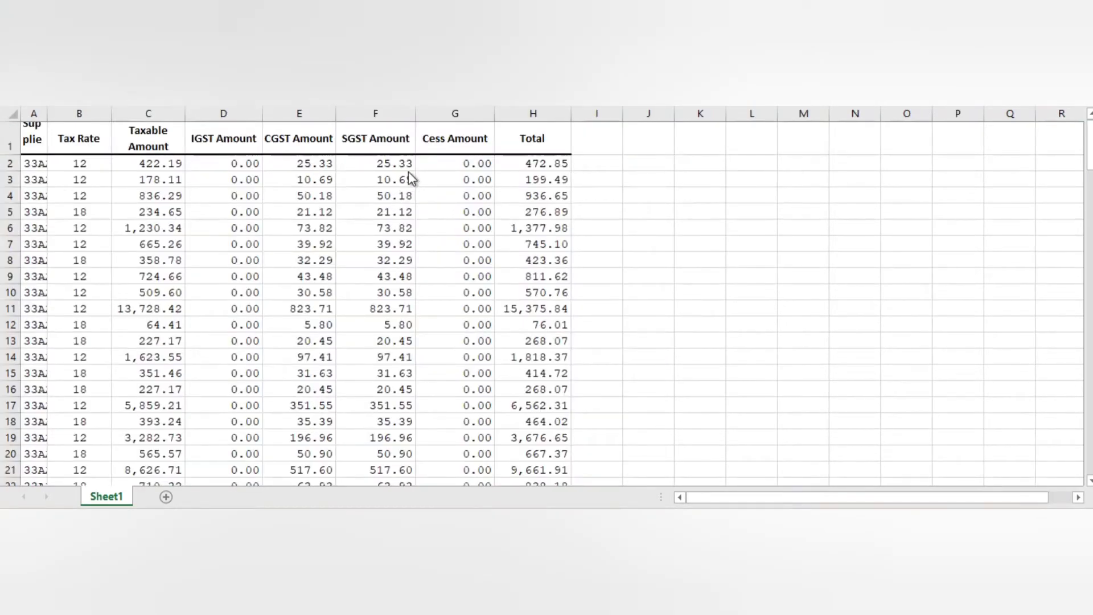
Look through the combined supplier, tax rate and amount rows in Book1 down to the last entry
scroll(273, 174, down, 8)
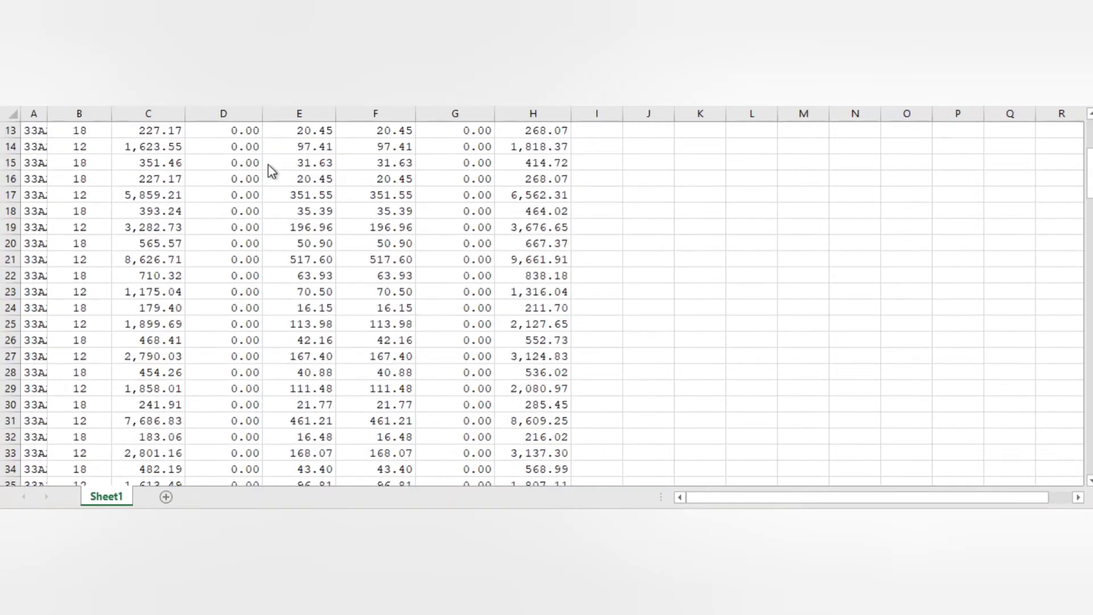
scroll(272, 175, down, 20)
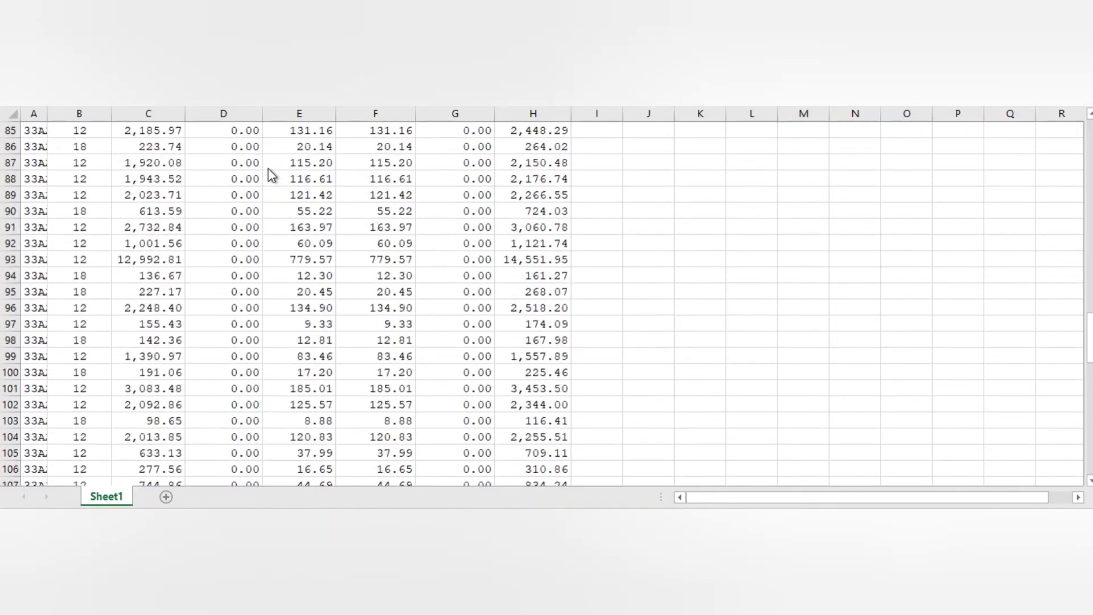
scroll(272, 175, down, 20)
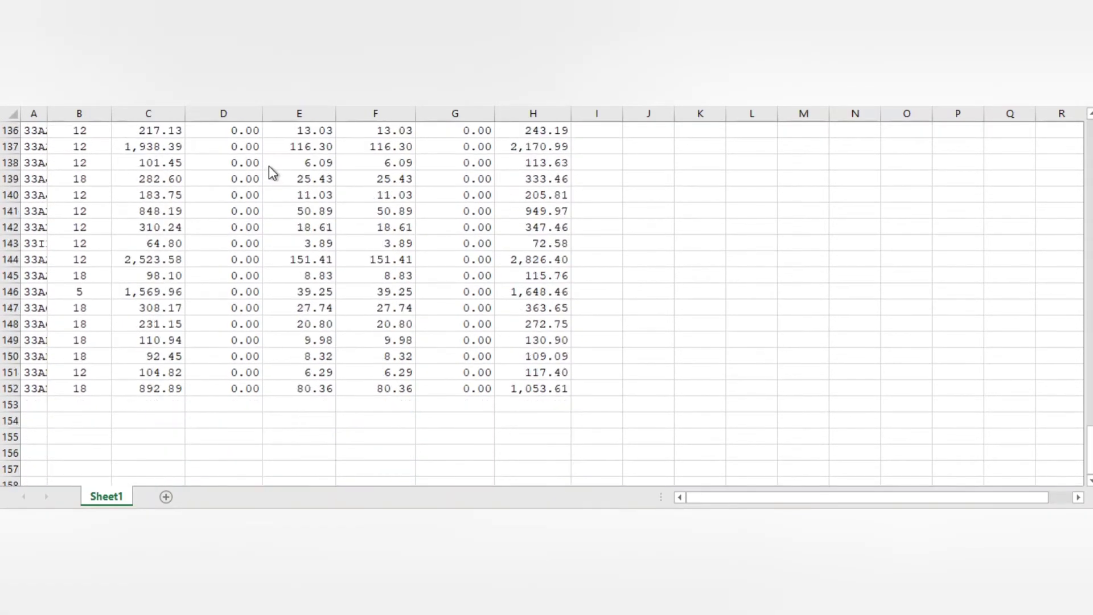
scroll(269, 166, up, 20)
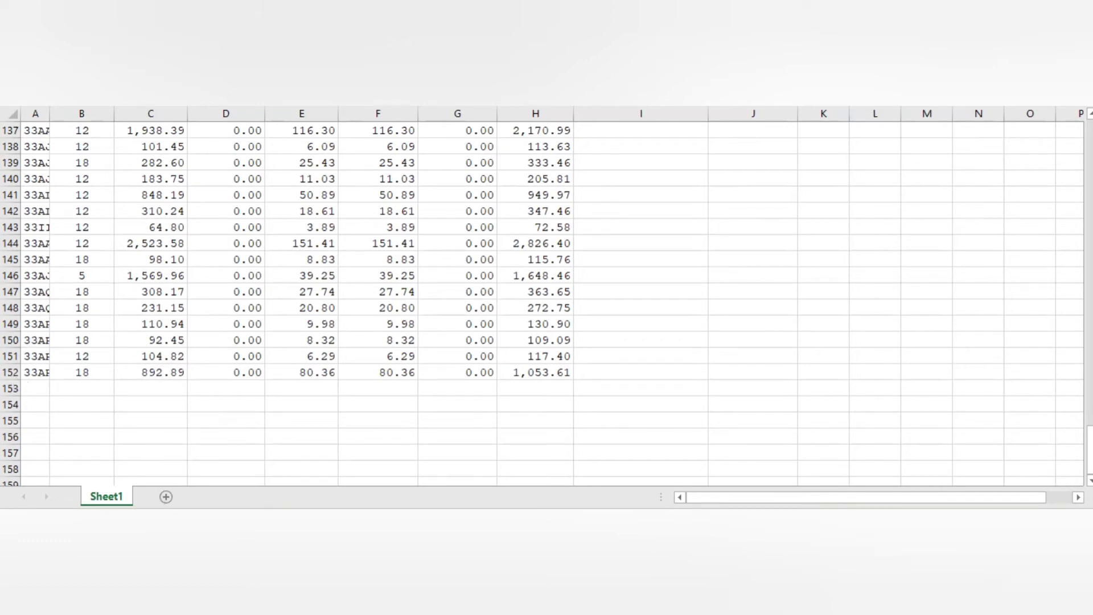
In the workbook with sample numbers, set up an Advanced Filter that copies to another location, with column B as the list range
click(1000, 461)
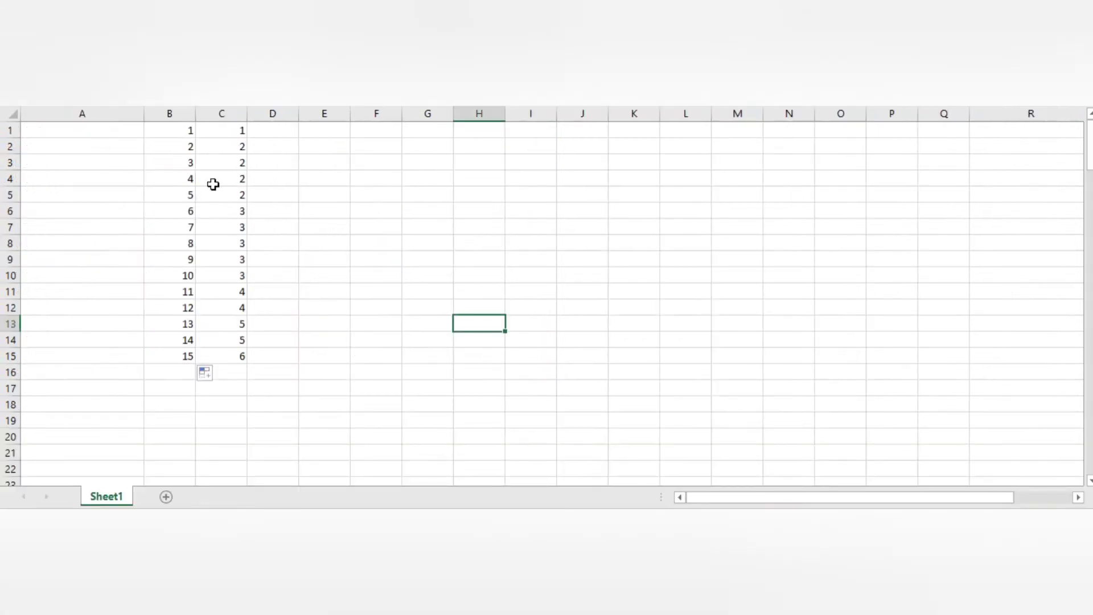
drag(173, 132, 172, 350)
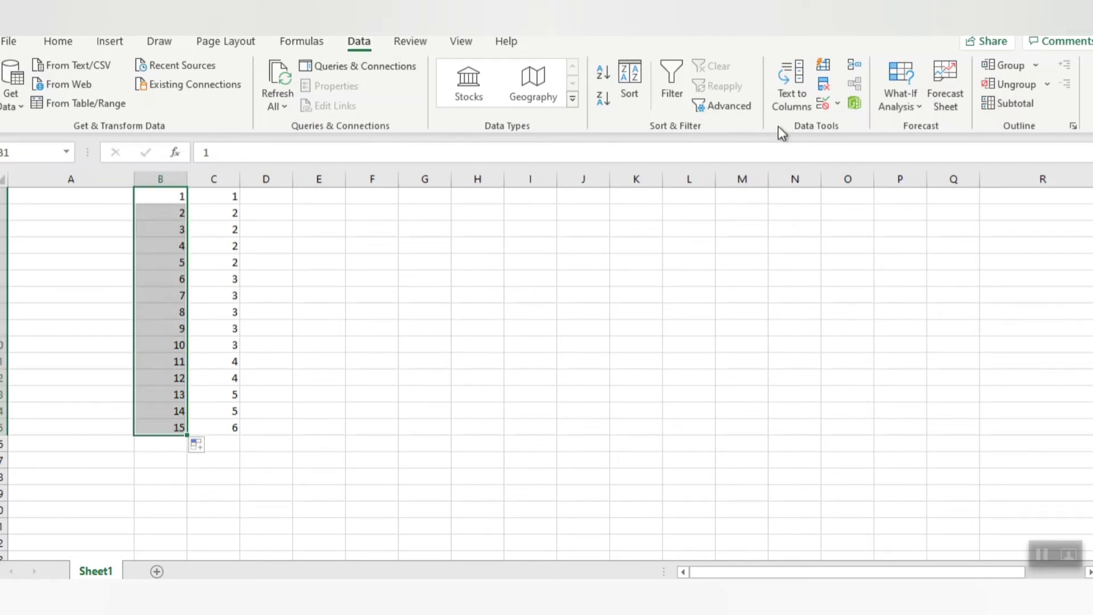
click(751, 103)
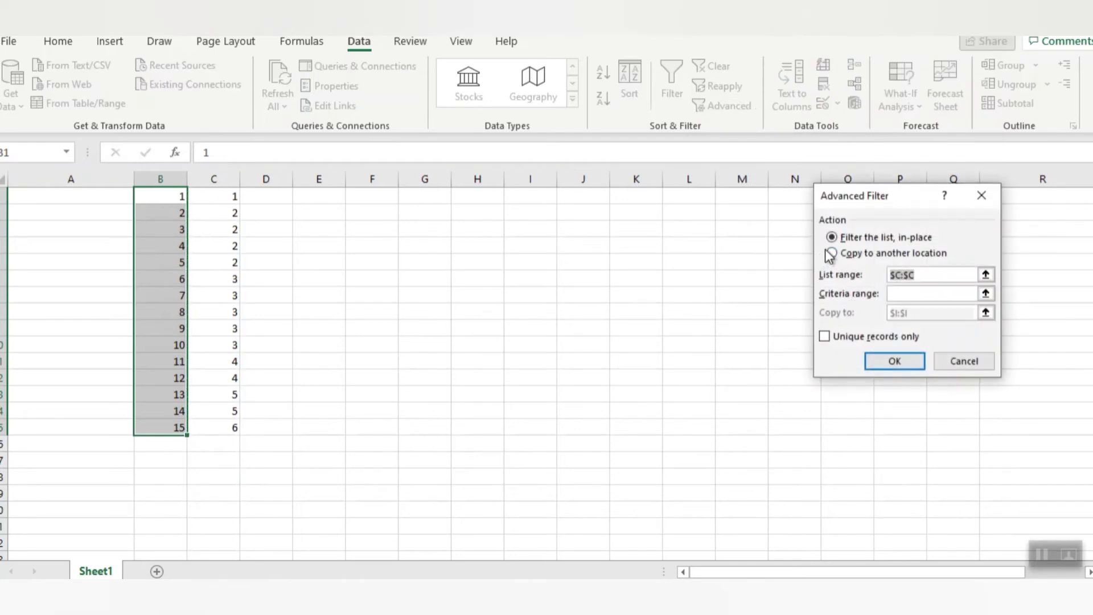
click(832, 253)
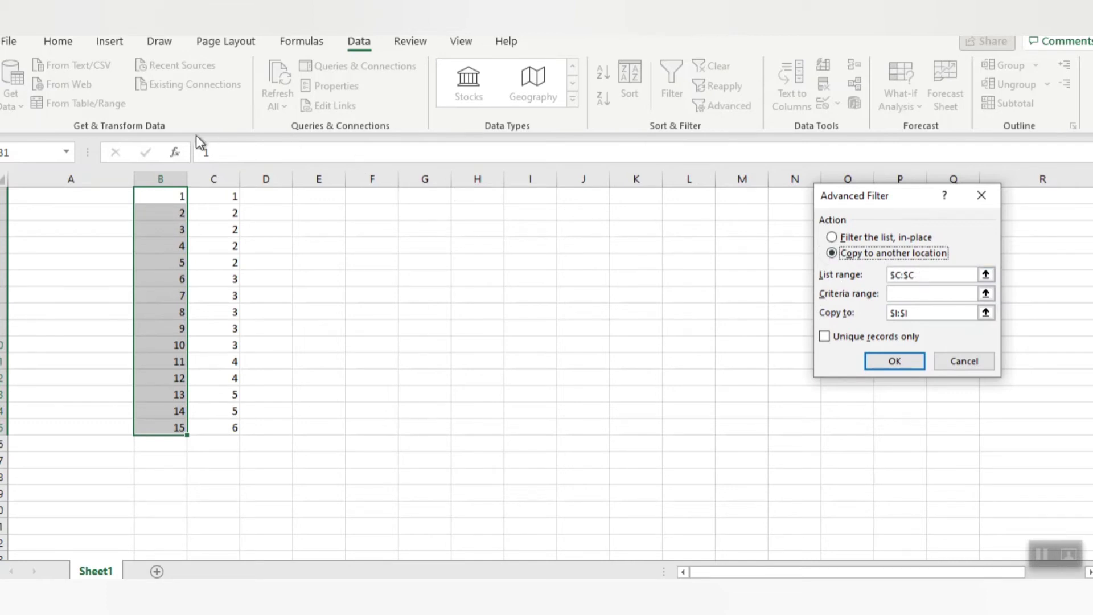
click(919, 274)
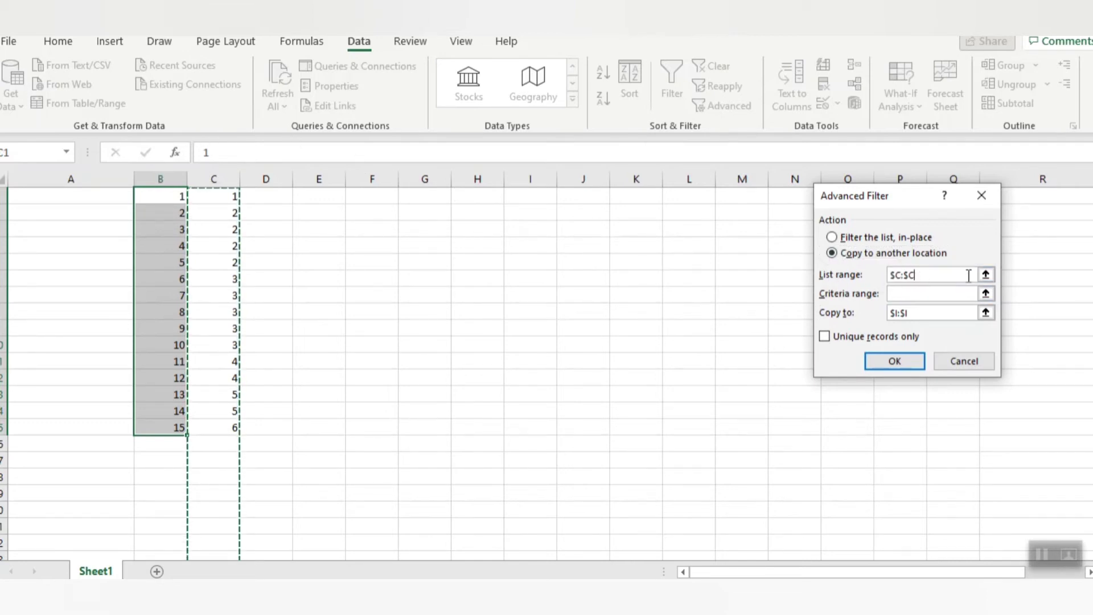
key(BackSpace)
key(BackSpace)
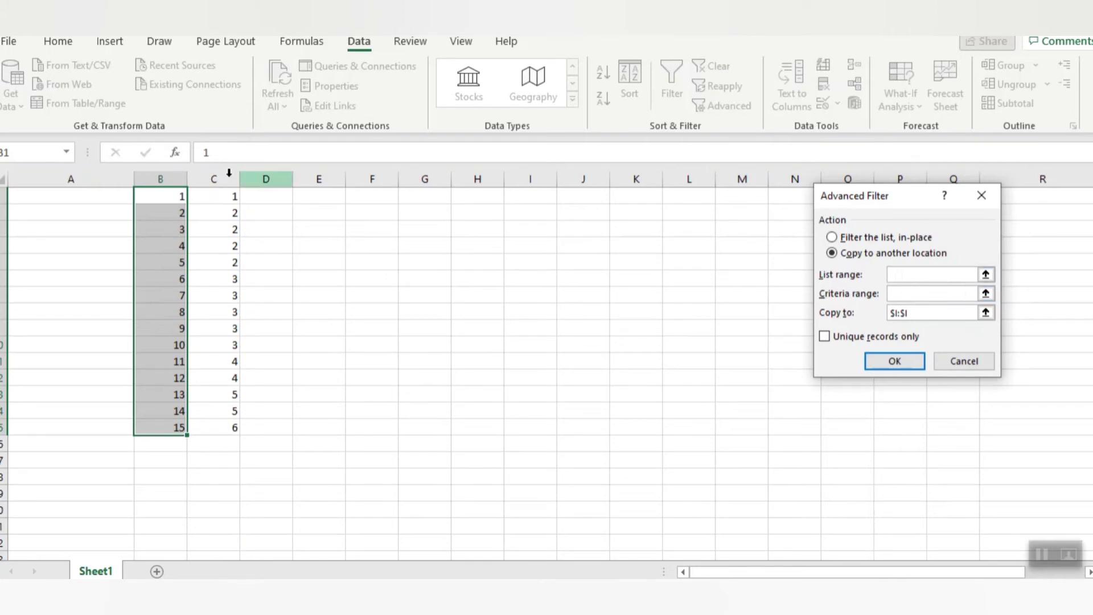
click(167, 181)
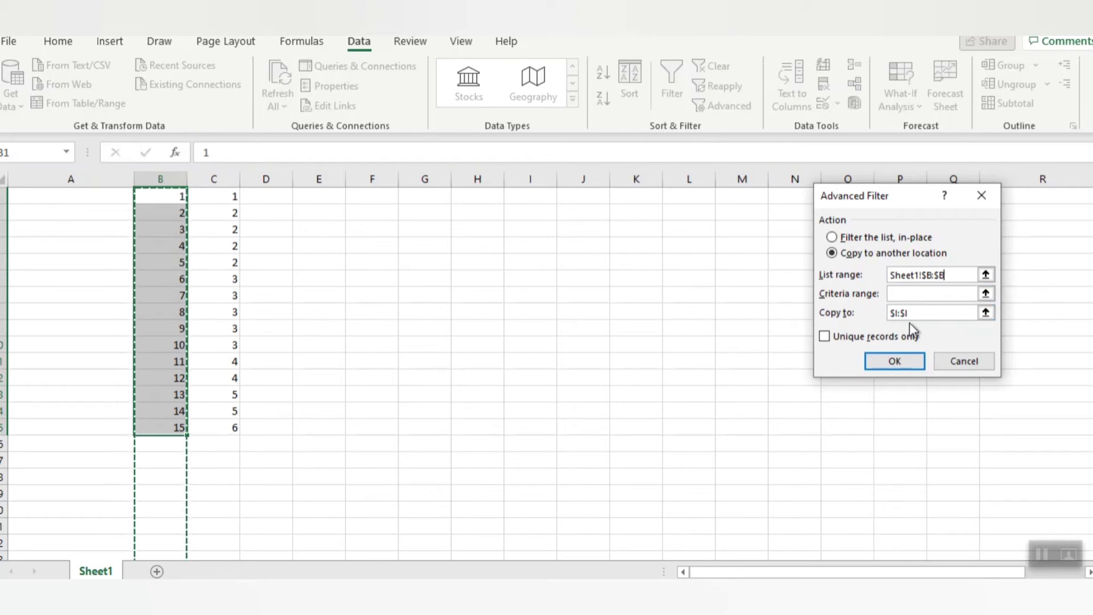
Set column I as the Advanced Filter's copy destination, restrict it to unique records only, and run it
click(837, 313)
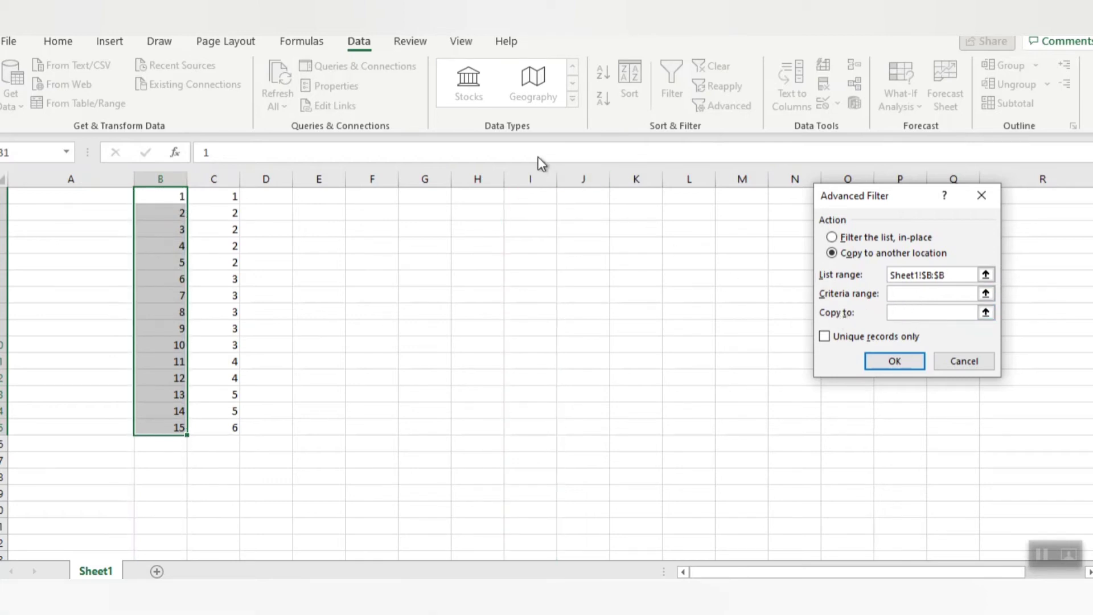
click(535, 174)
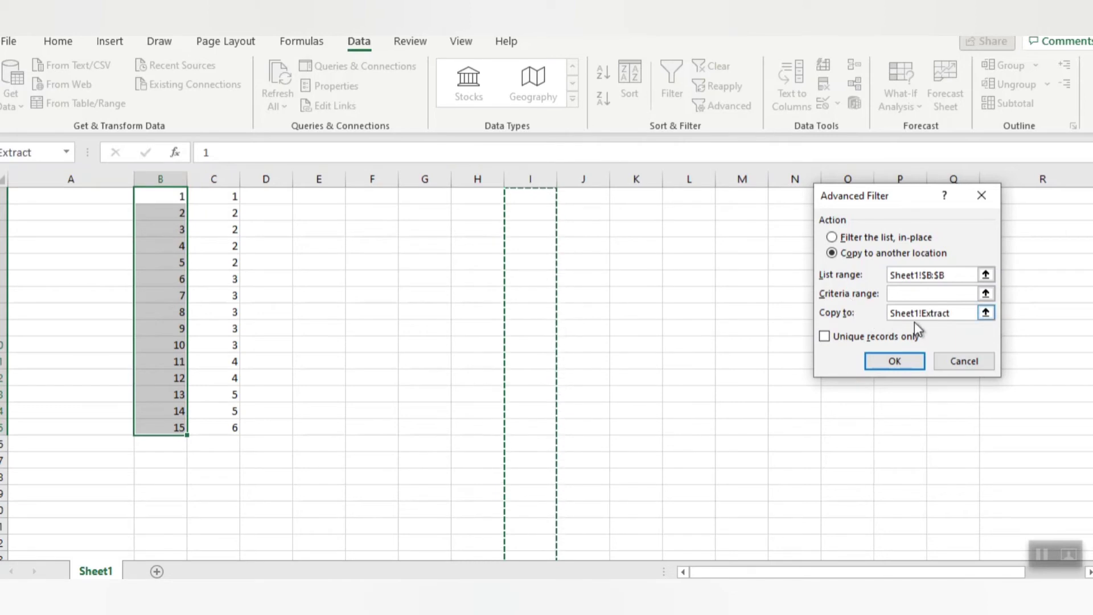
click(825, 336)
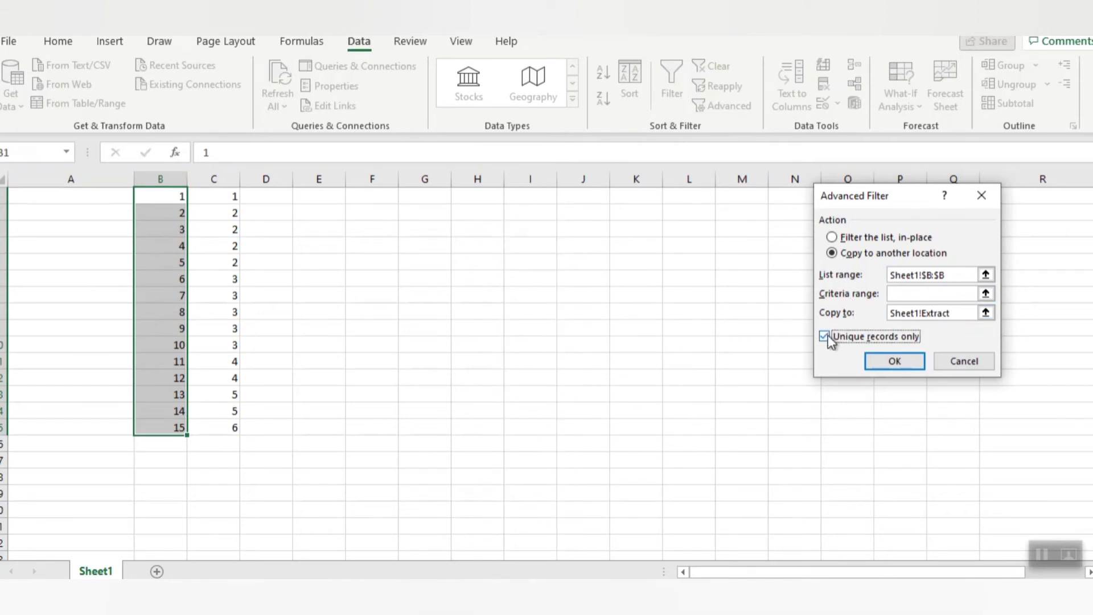
click(895, 362)
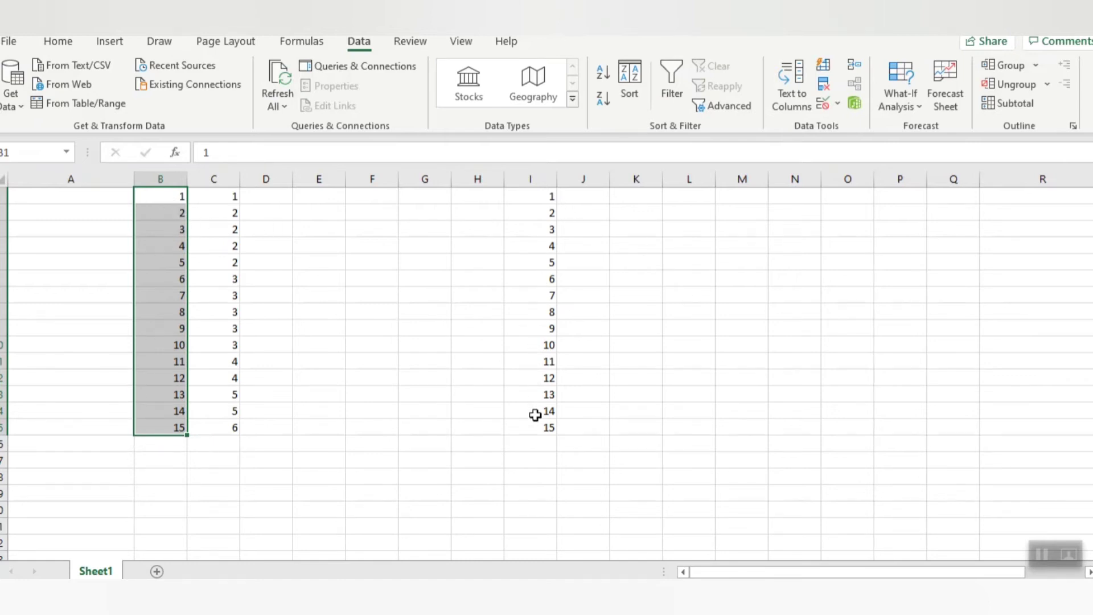
Set up another Advanced Filter that copies to another location, with column C as the list range
click(228, 197)
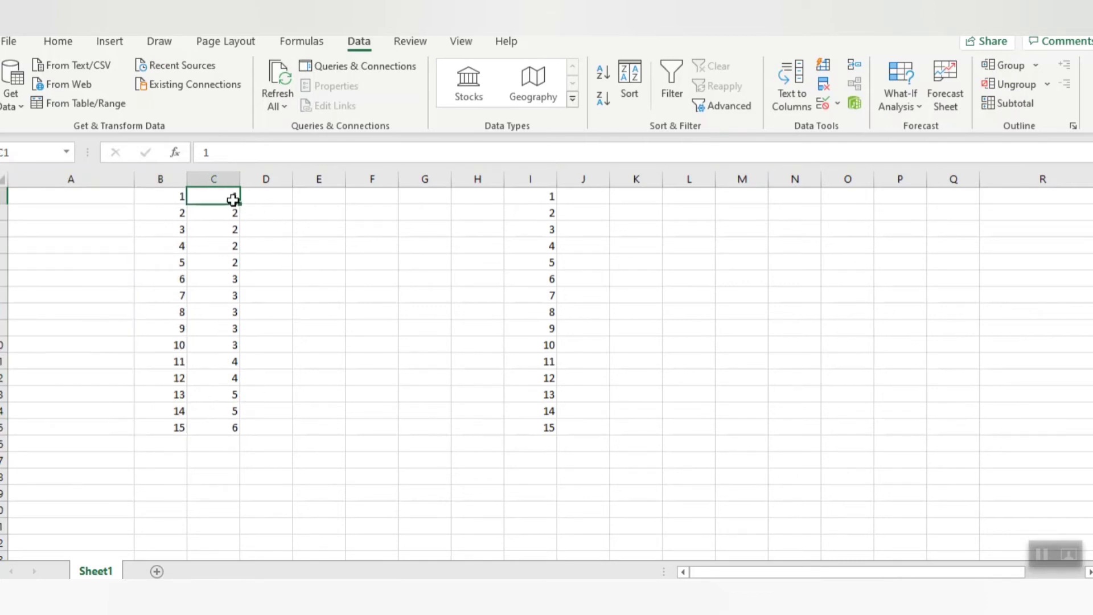
click(228, 229)
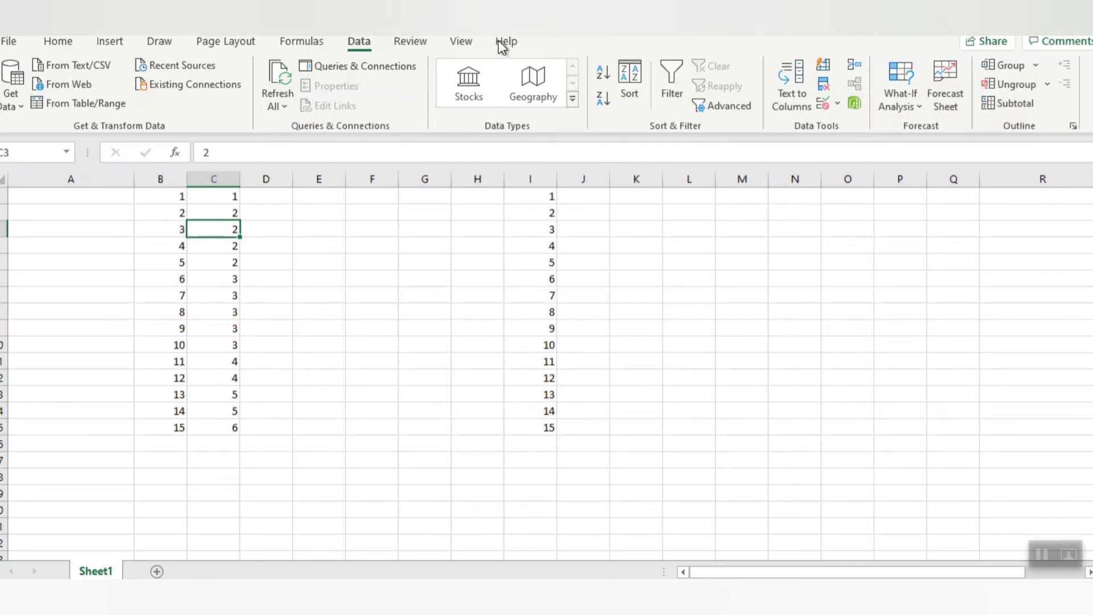
click(702, 108)
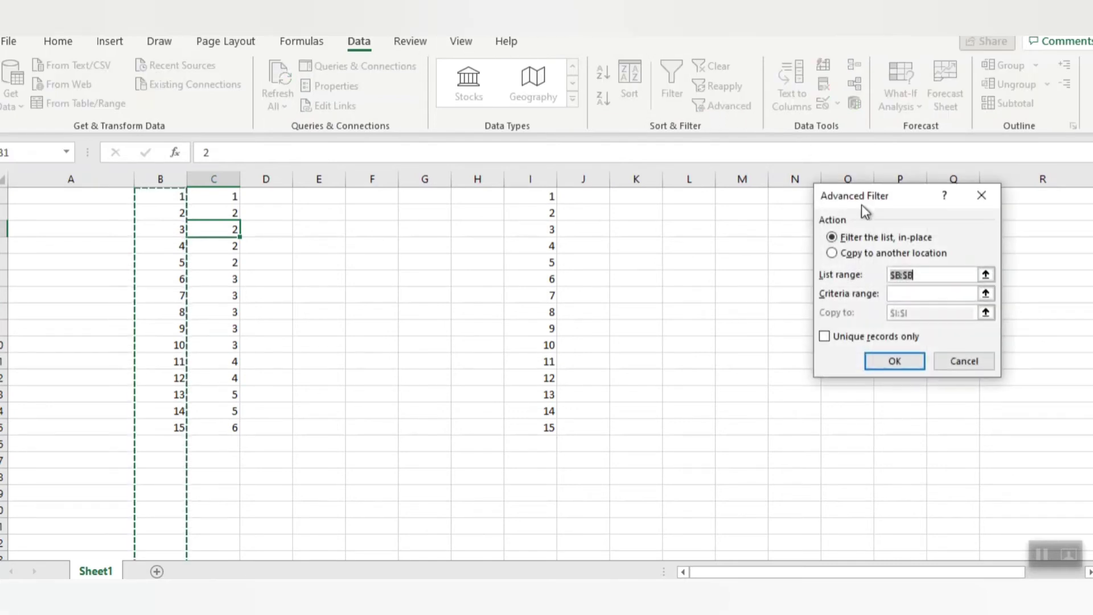
click(832, 254)
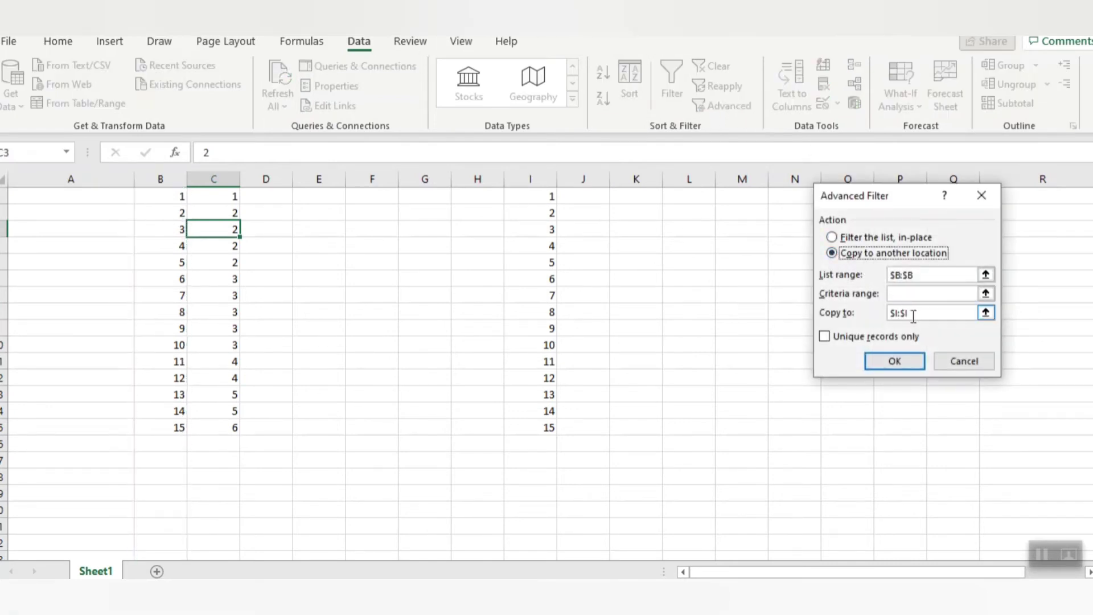
click(892, 274)
key(BackSpace)
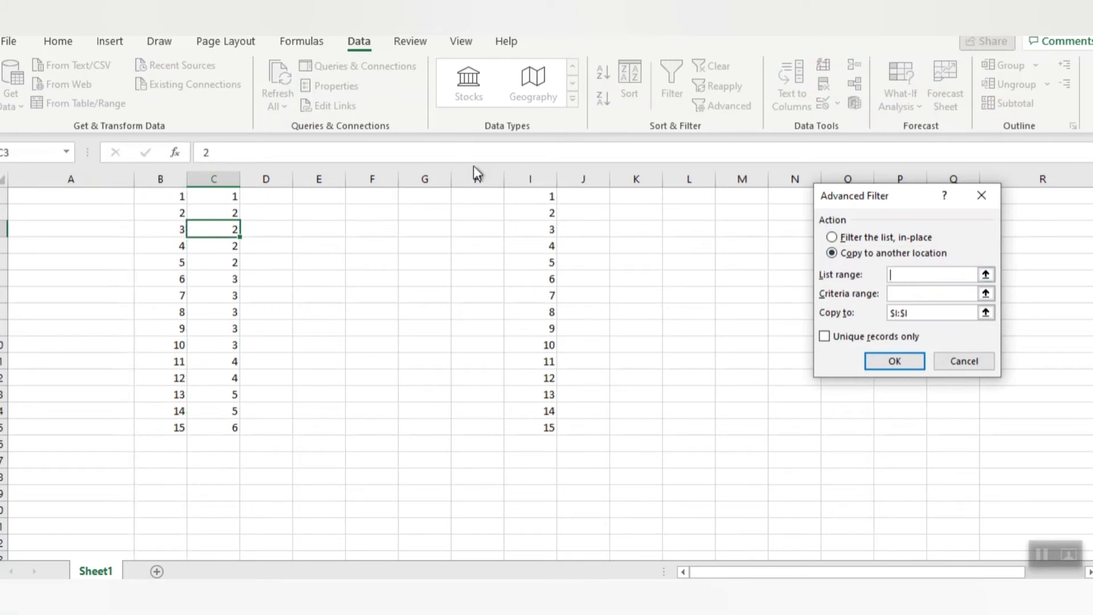
click(216, 171)
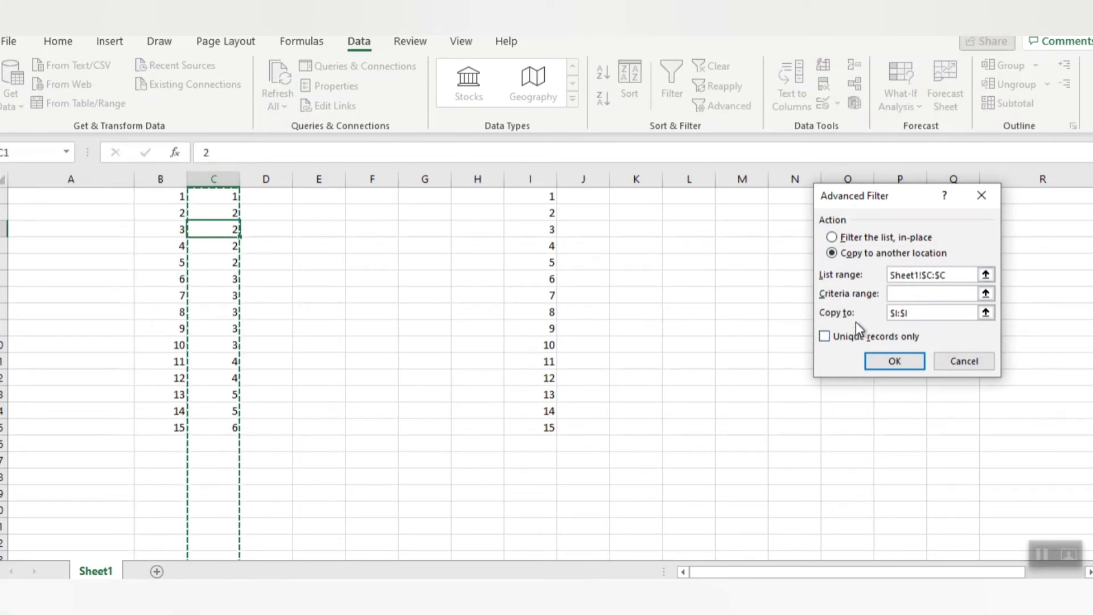
Set column K as the Advanced Filter's copy destination, restrict it to unique records only, and run it
click(909, 313)
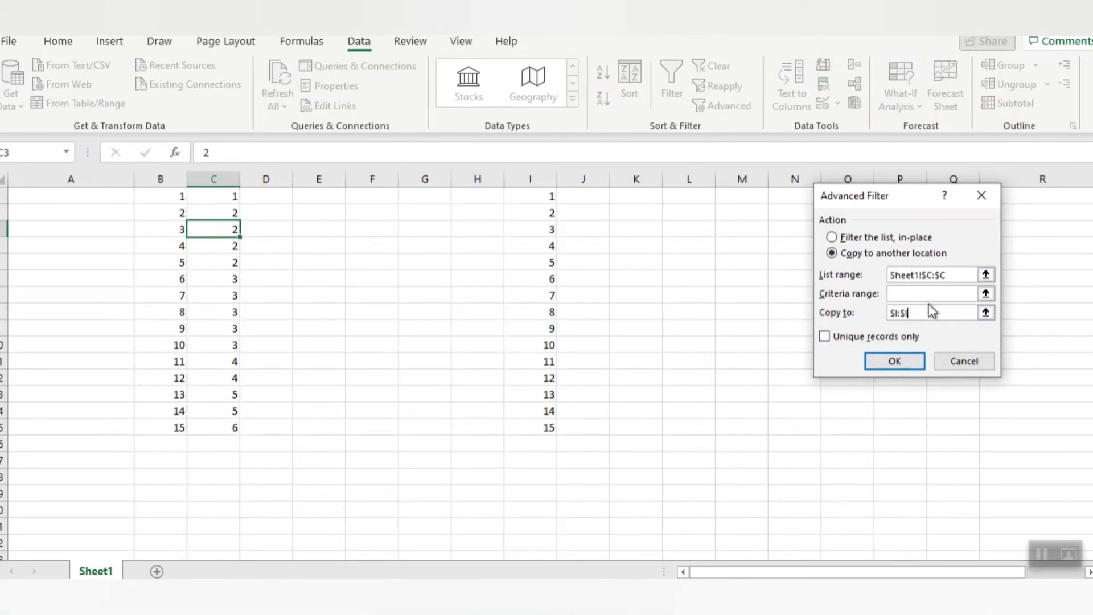
drag(910, 313, 888, 314)
key(BackSpace)
click(639, 178)
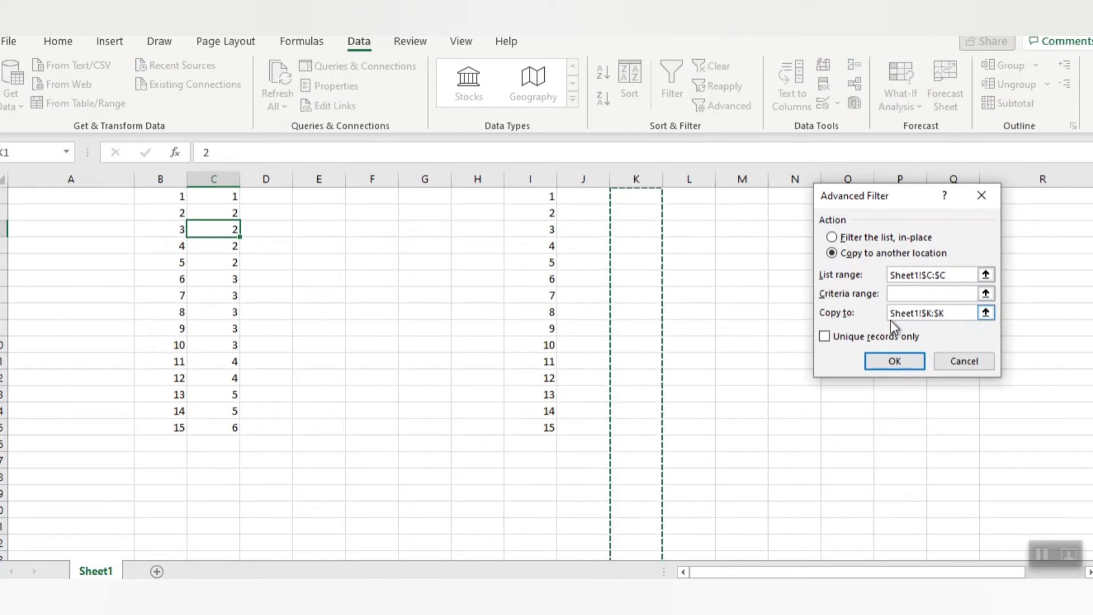
click(825, 337)
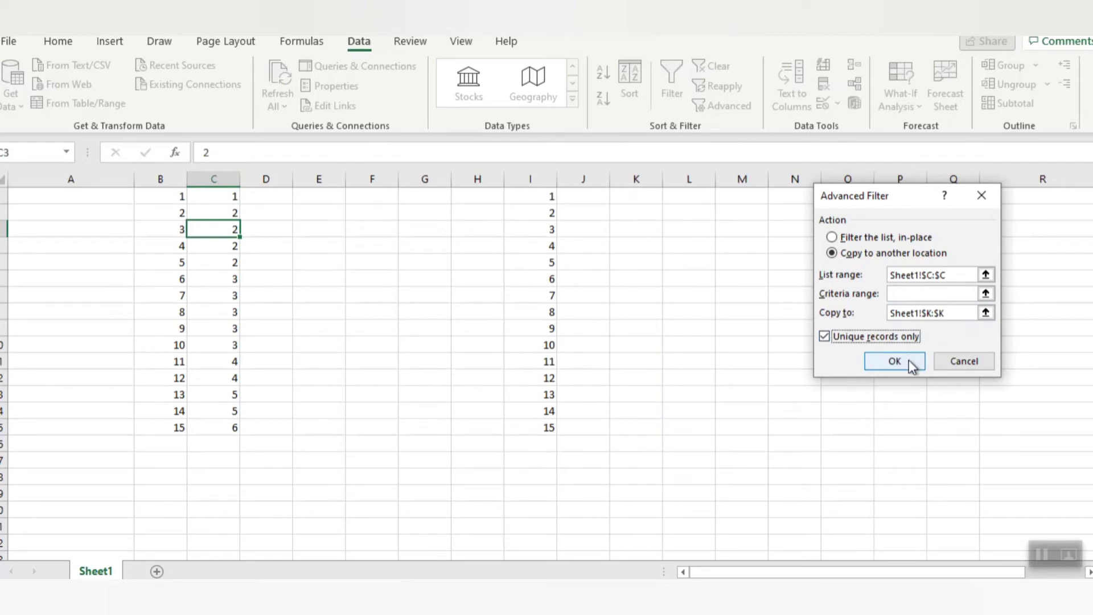
click(894, 361)
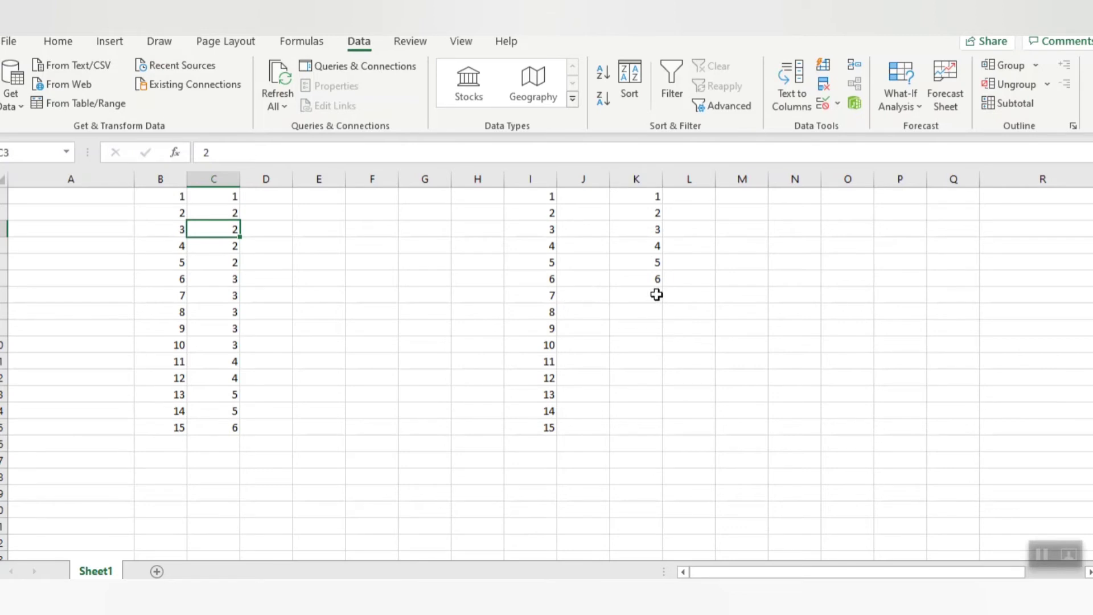
Switch to the workbook with the consolidated purchase rows and turn on filtering for the Supplier GSTIN and Tax Rate headers
click(1046, 561)
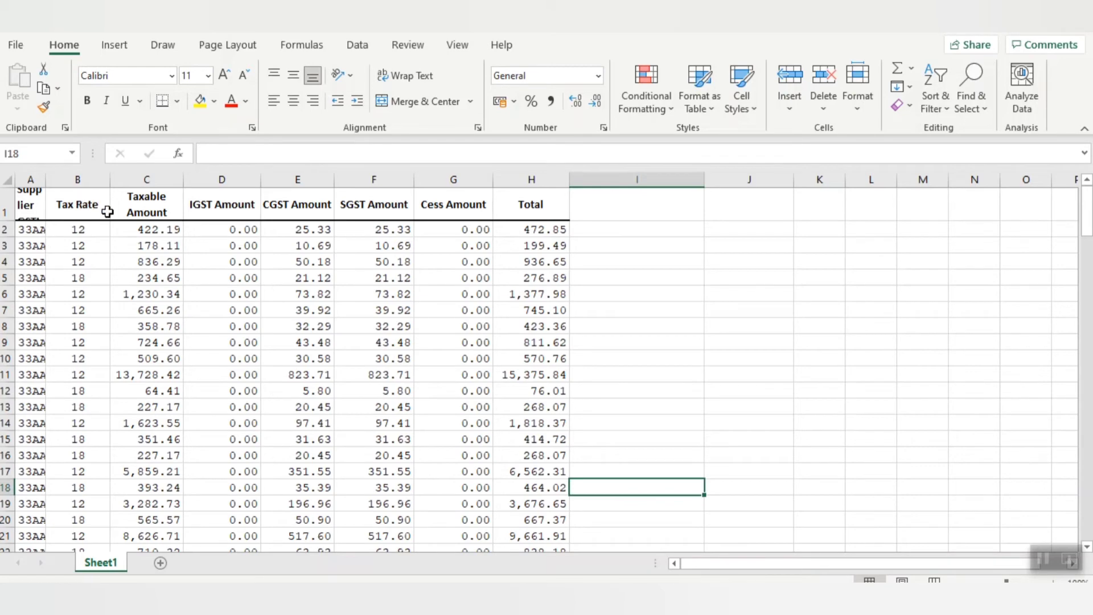
click(78, 228)
drag(37, 203, 69, 206)
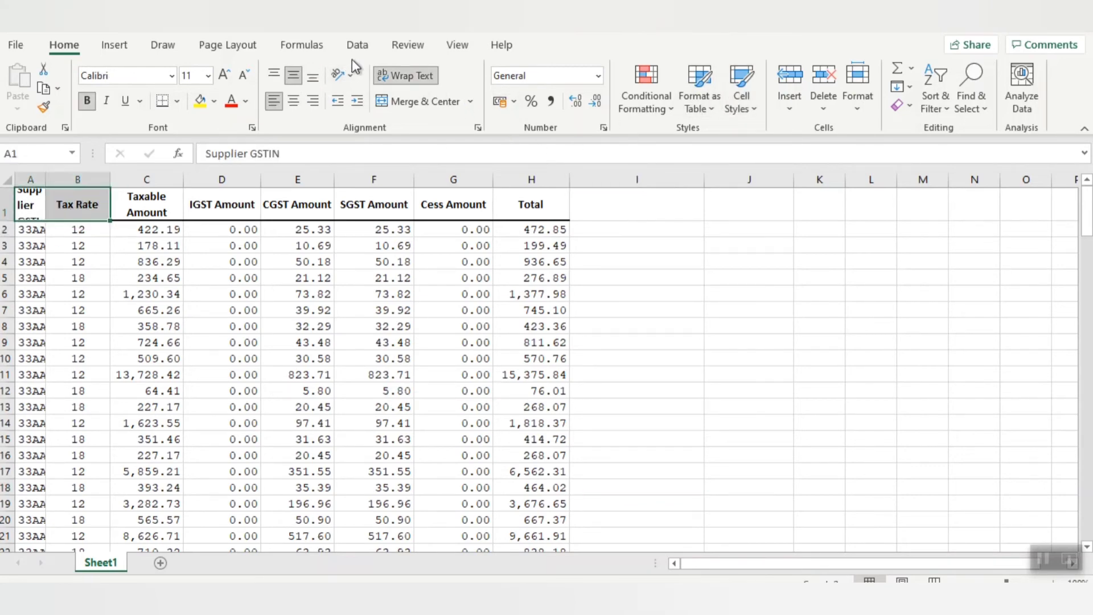
click(357, 45)
click(664, 100)
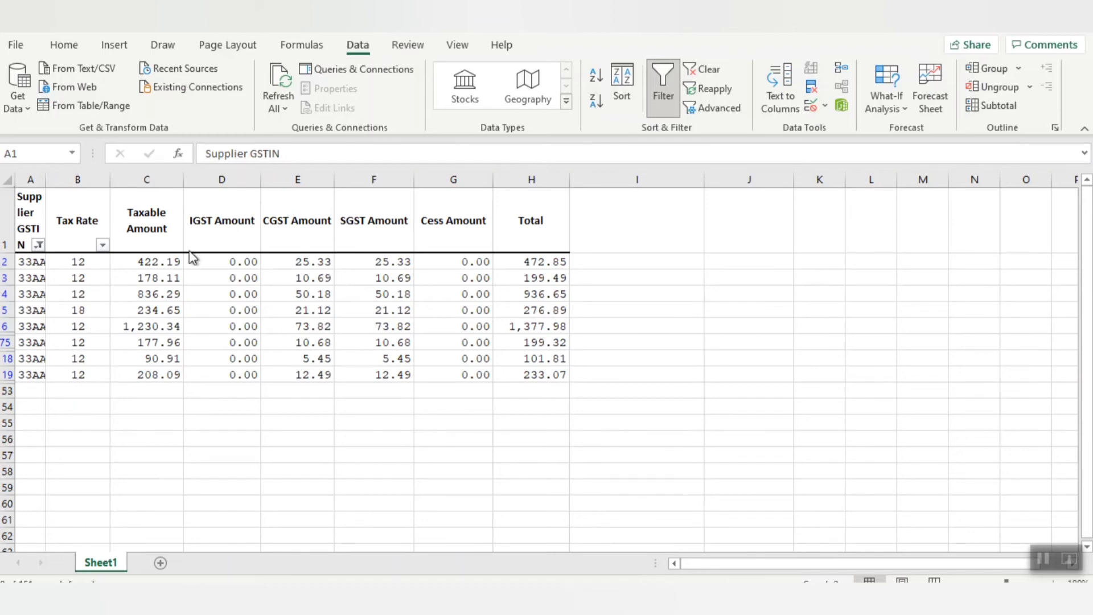
Filter the Tax Rate column to show only the 12 rows
click(102, 249)
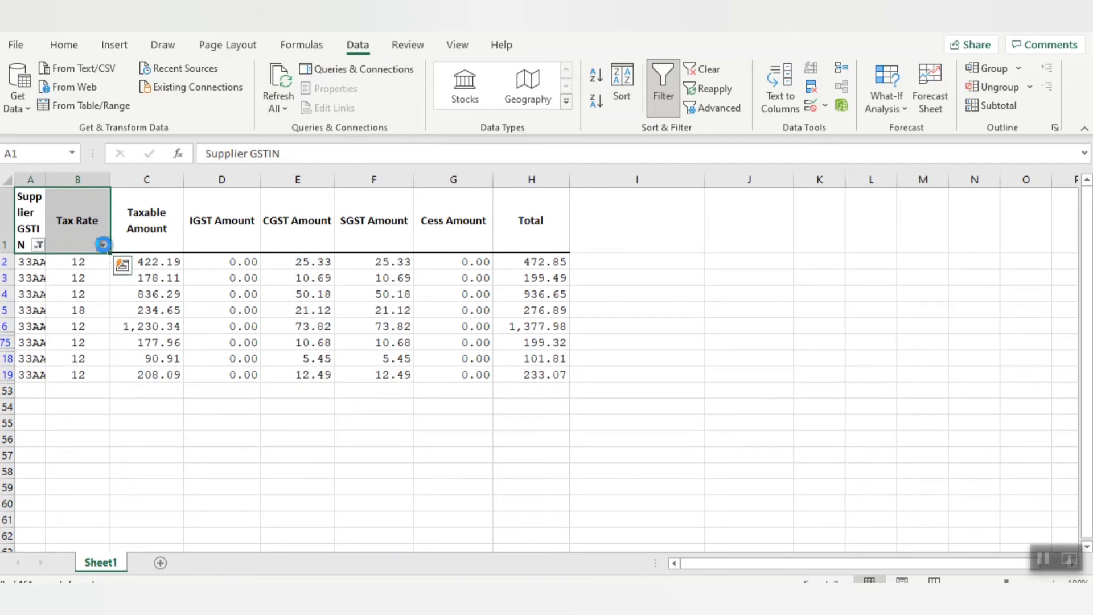
click(103, 246)
click(165, 418)
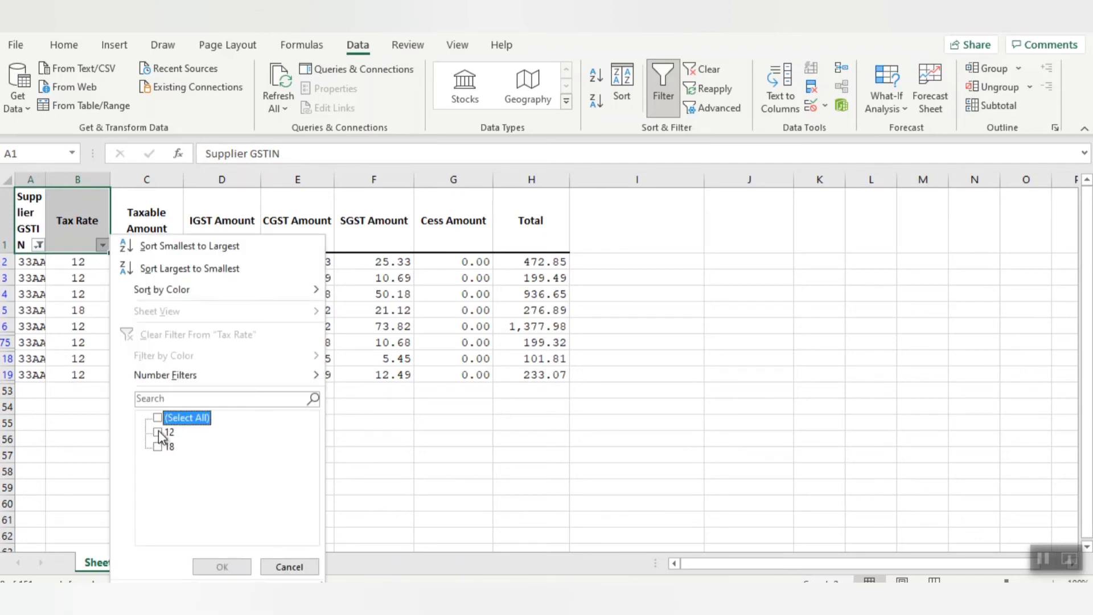
click(159, 433)
click(222, 566)
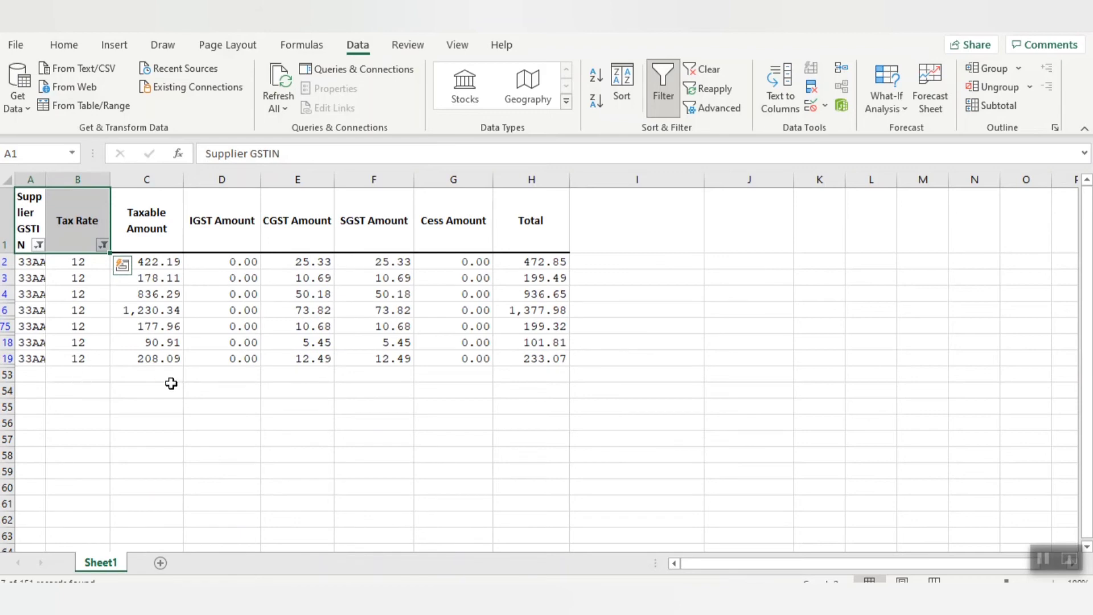
Insert AutoSum subtotals for the filtered Taxable Amount through Total columns in cells C153 to H153
click(170, 383)
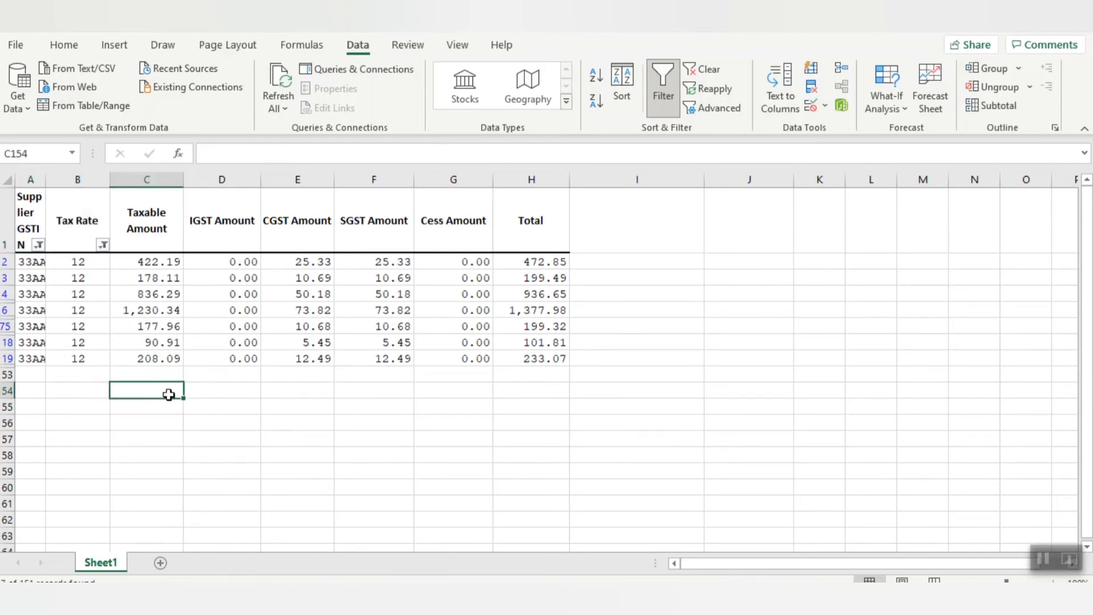
key(Right)
click(162, 378)
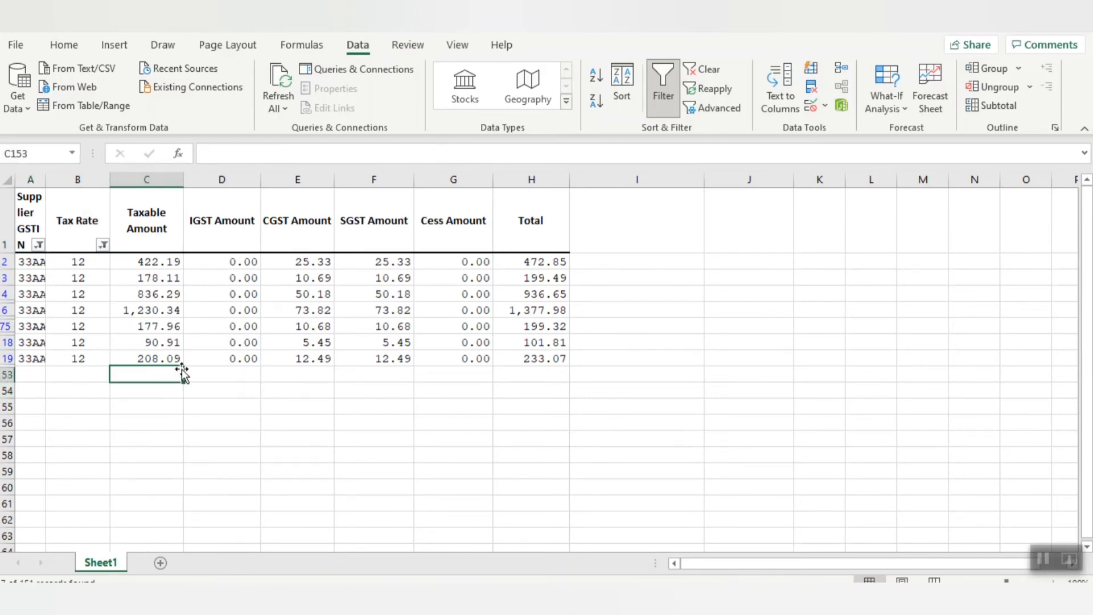
click(214, 437)
drag(161, 371, 518, 370)
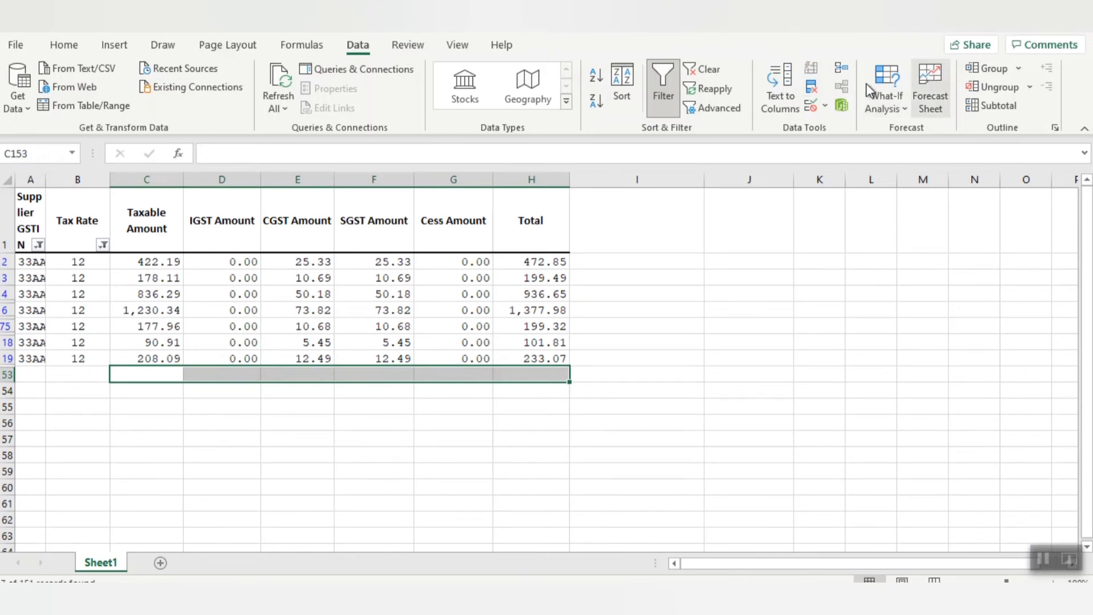
click(69, 49)
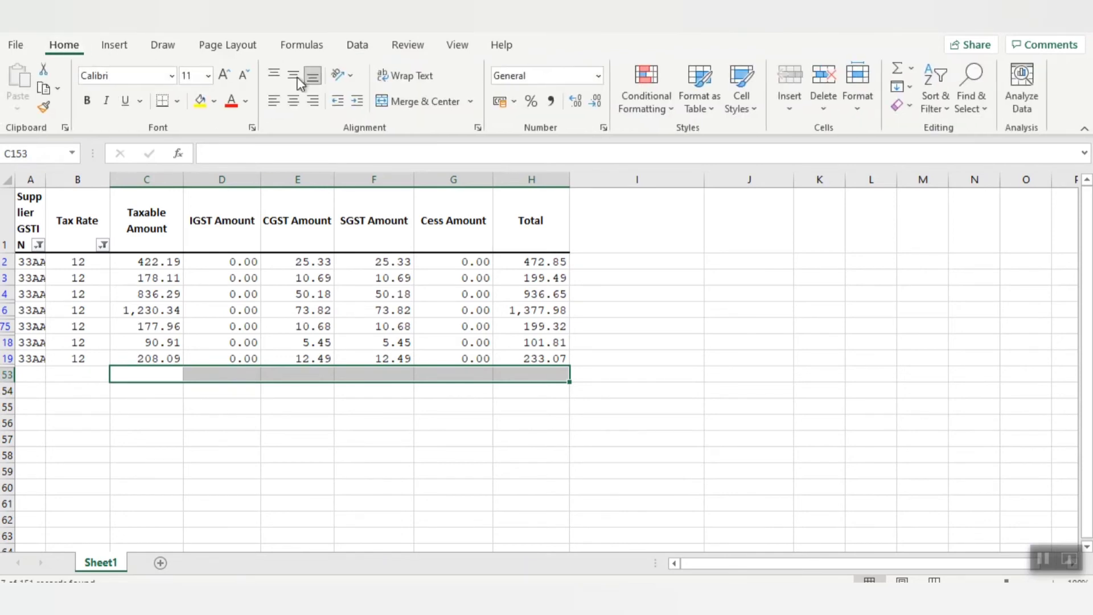
click(898, 70)
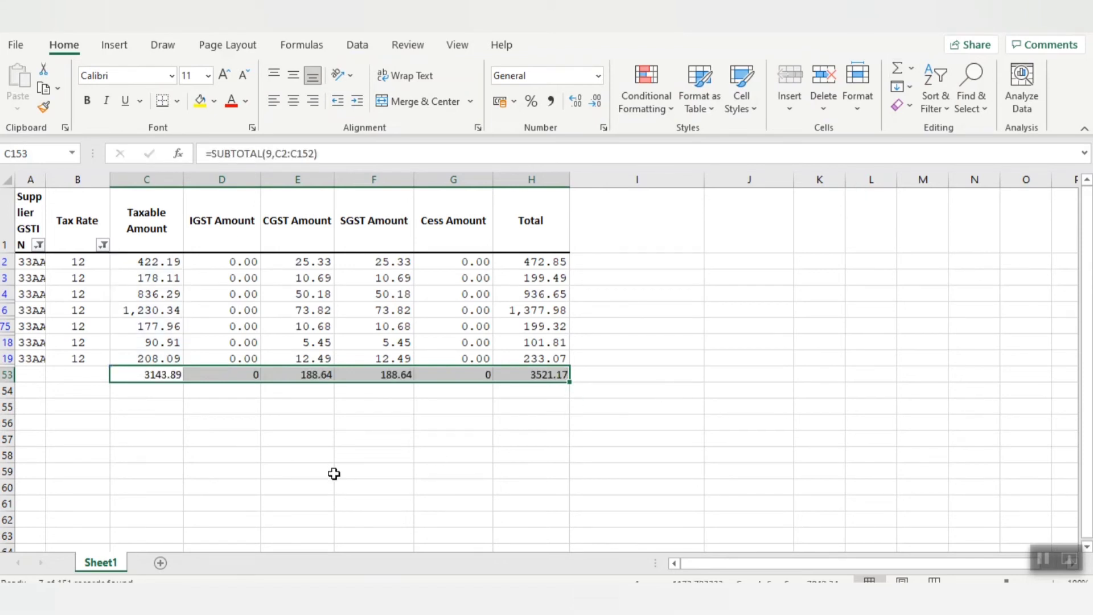
Copy the Taxable Amount subtotal in C153 and switch to the GSTR-4 annual offline utility workbook's 4A. B2B sheet
click(153, 376)
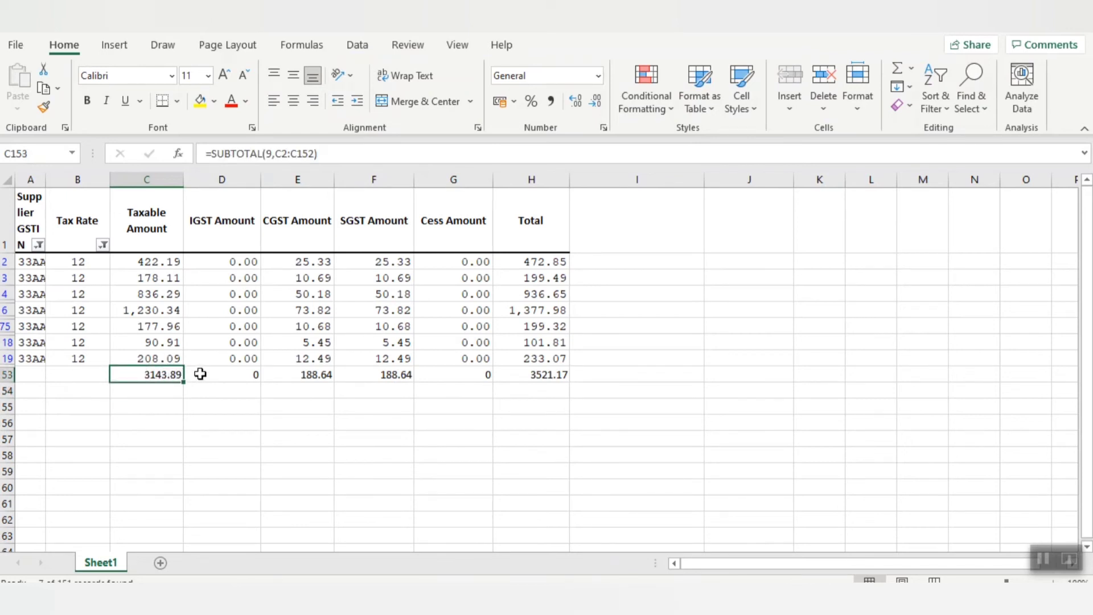
key(ctrl+c)
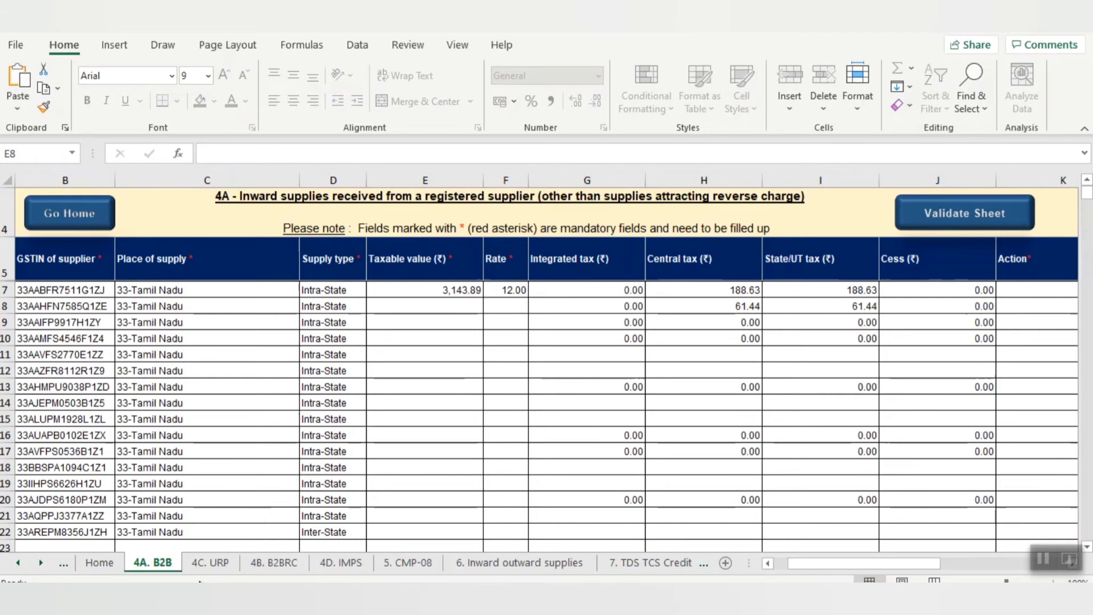
mouse_move(390, 601)
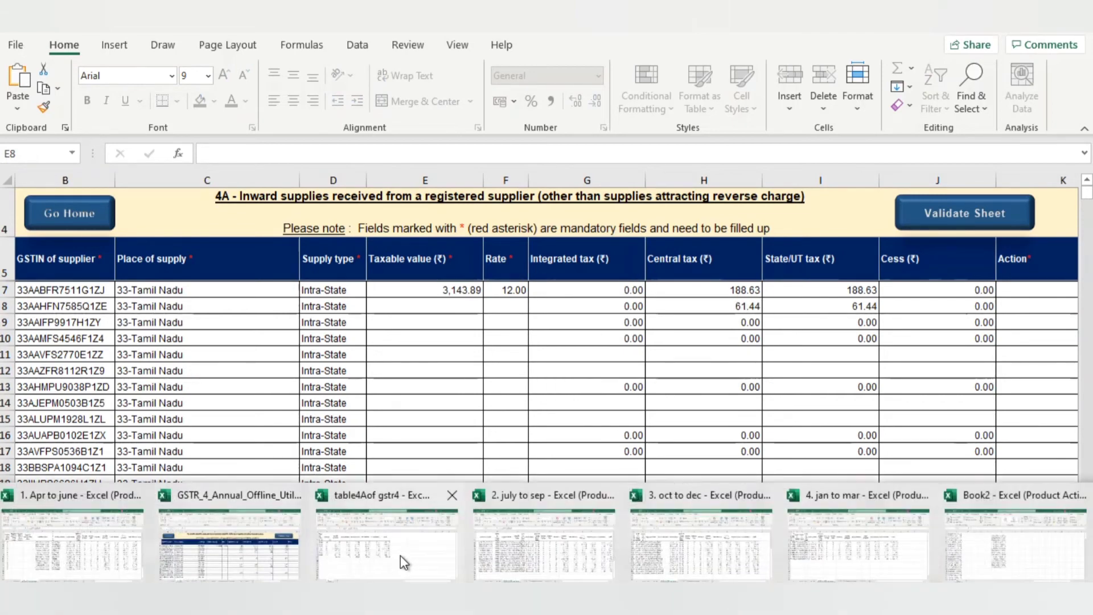
mouse_move(400, 555)
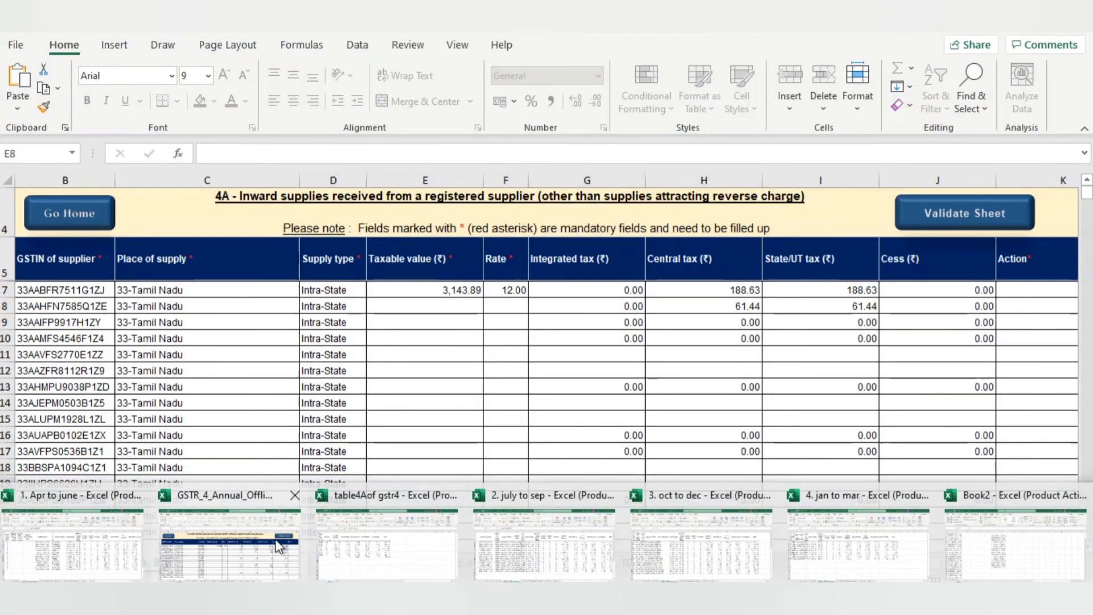
click(282, 540)
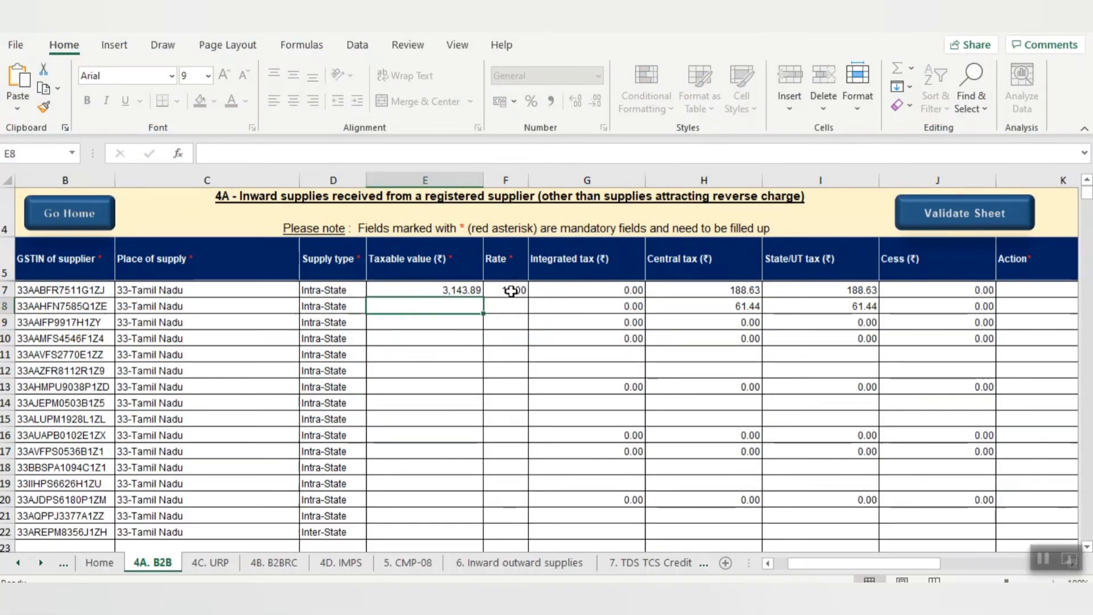
Set the Action for the first supplier entry in row 7 of the 4A. B2B sheet to Add
click(449, 291)
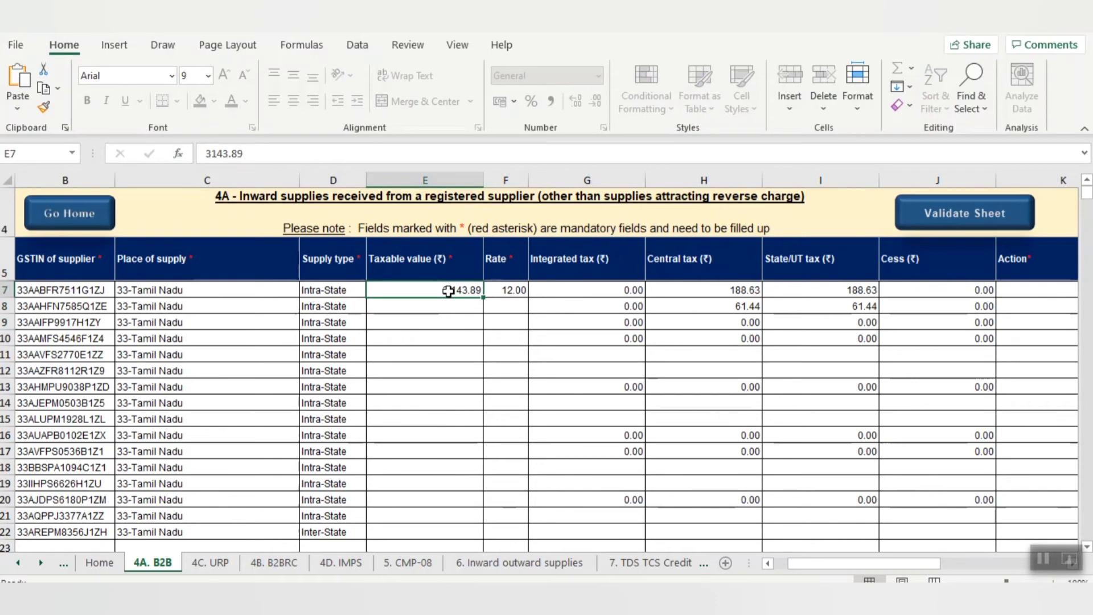
click(984, 288)
click(1009, 293)
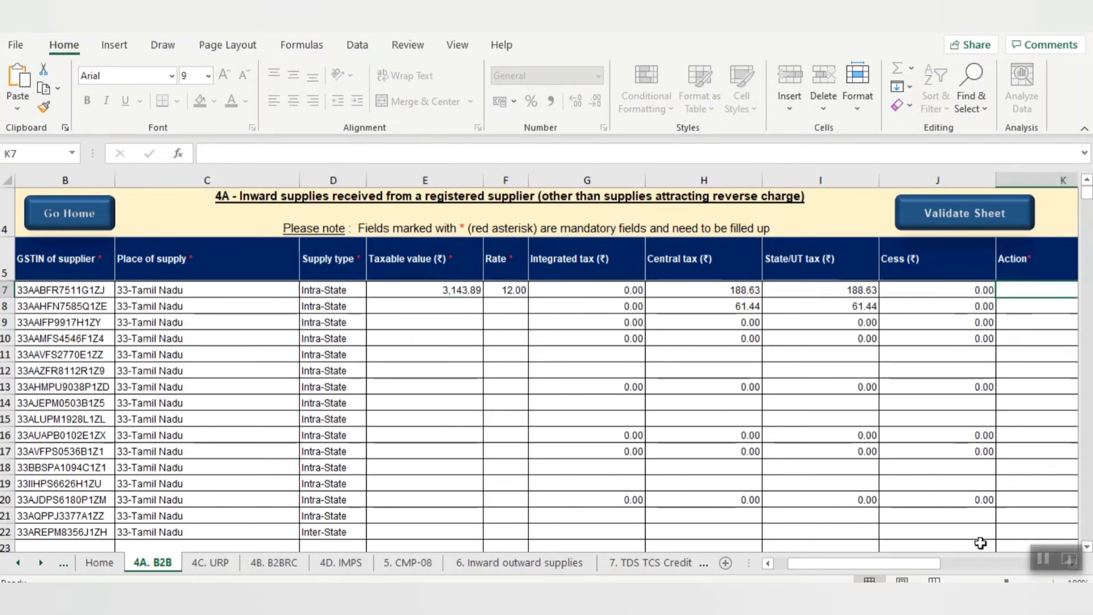
drag(930, 564, 953, 561)
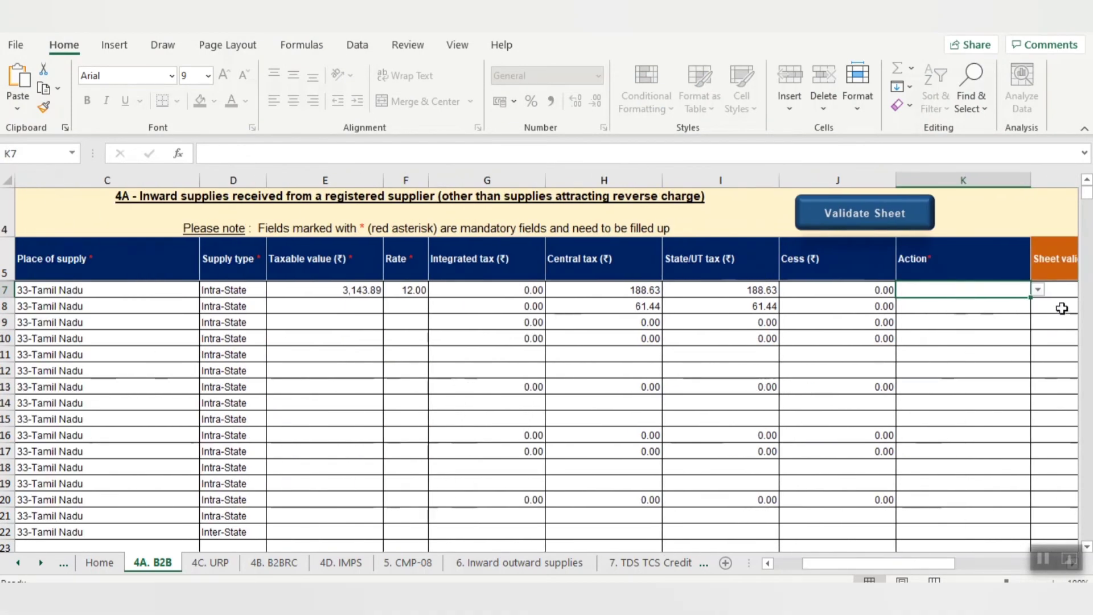
click(1038, 290)
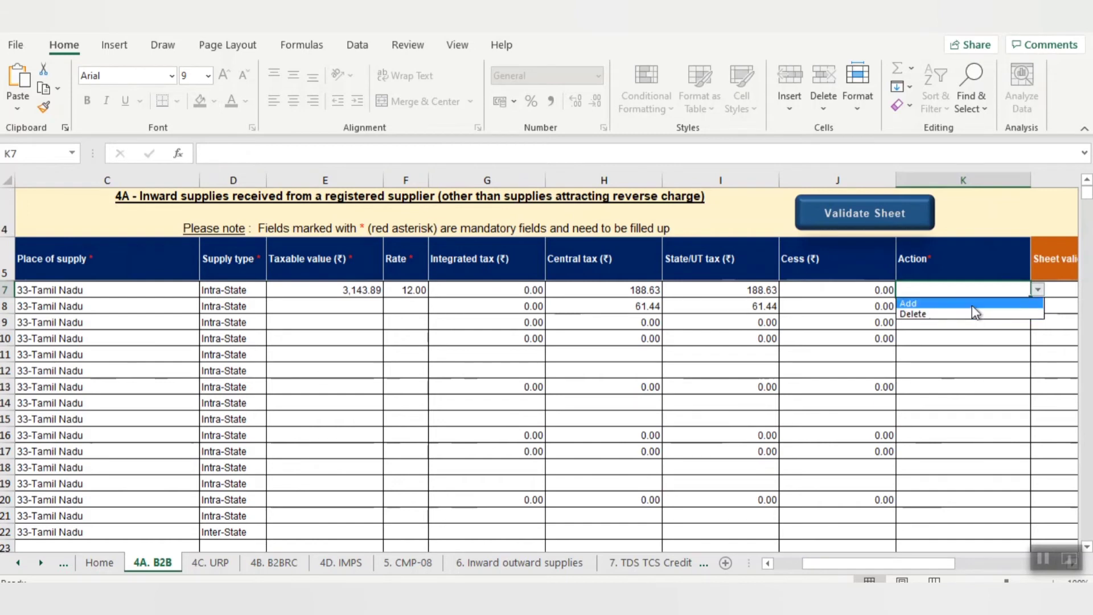
click(972, 305)
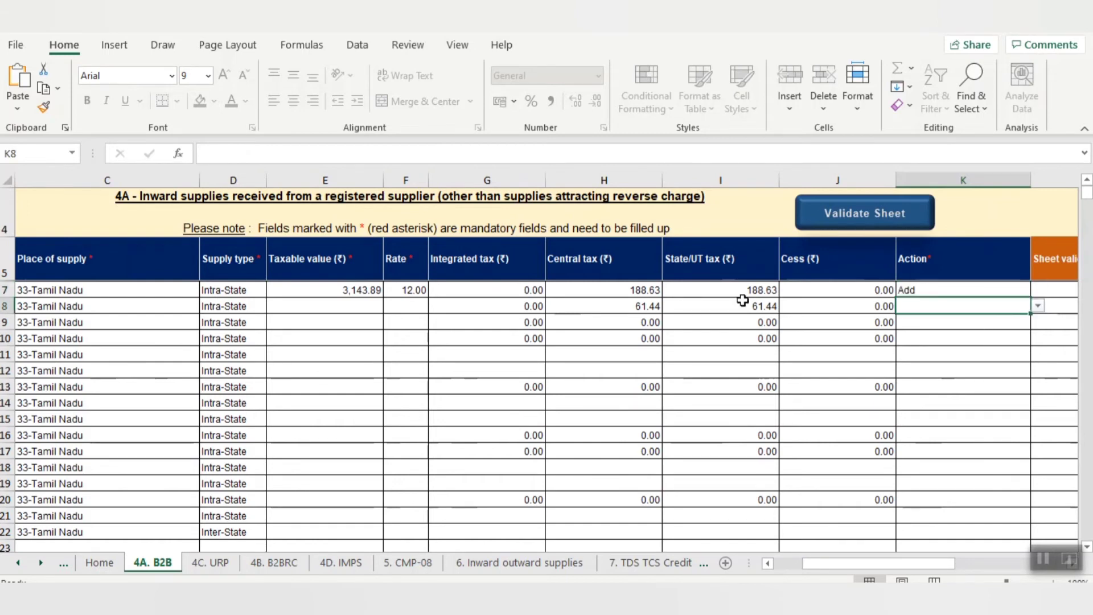
Set the Rate for the second supplier entry in row 8 to 18.00
click(593, 307)
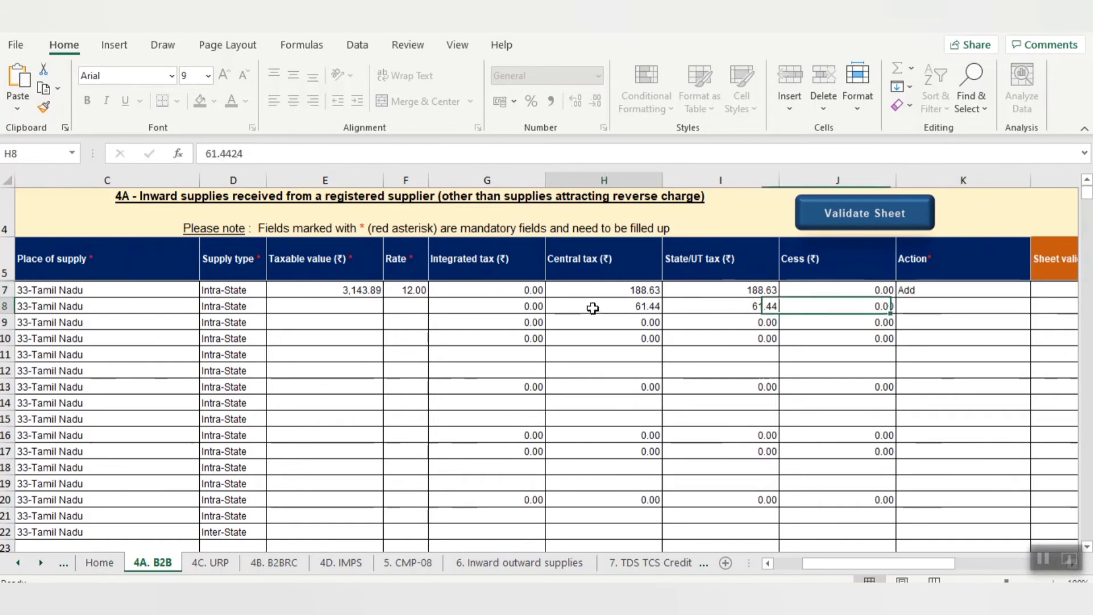
click(406, 306)
click(435, 306)
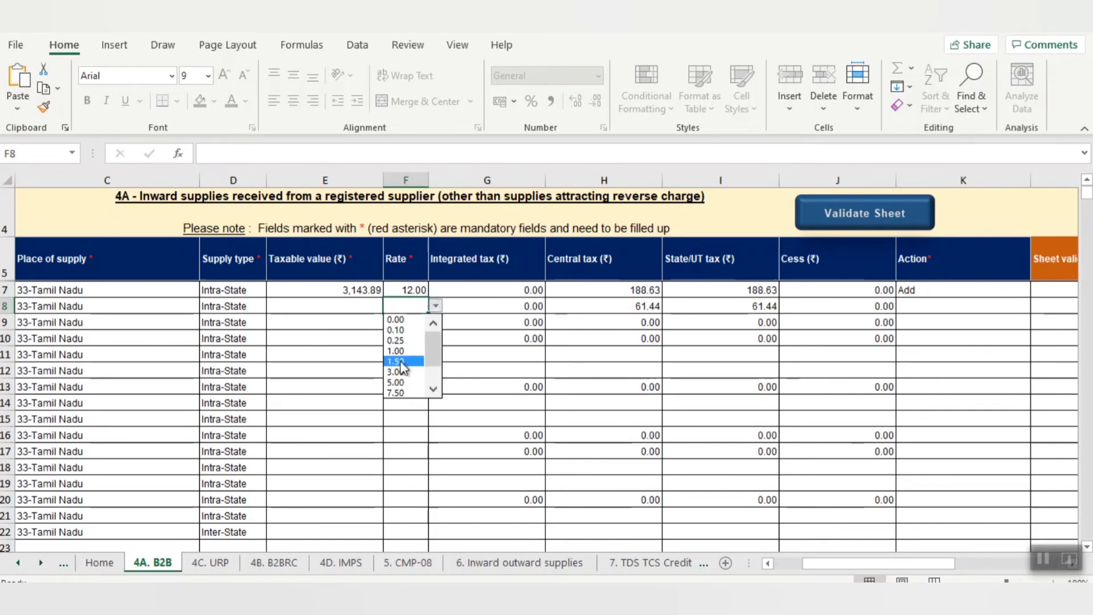
click(434, 389)
click(434, 390)
click(434, 389)
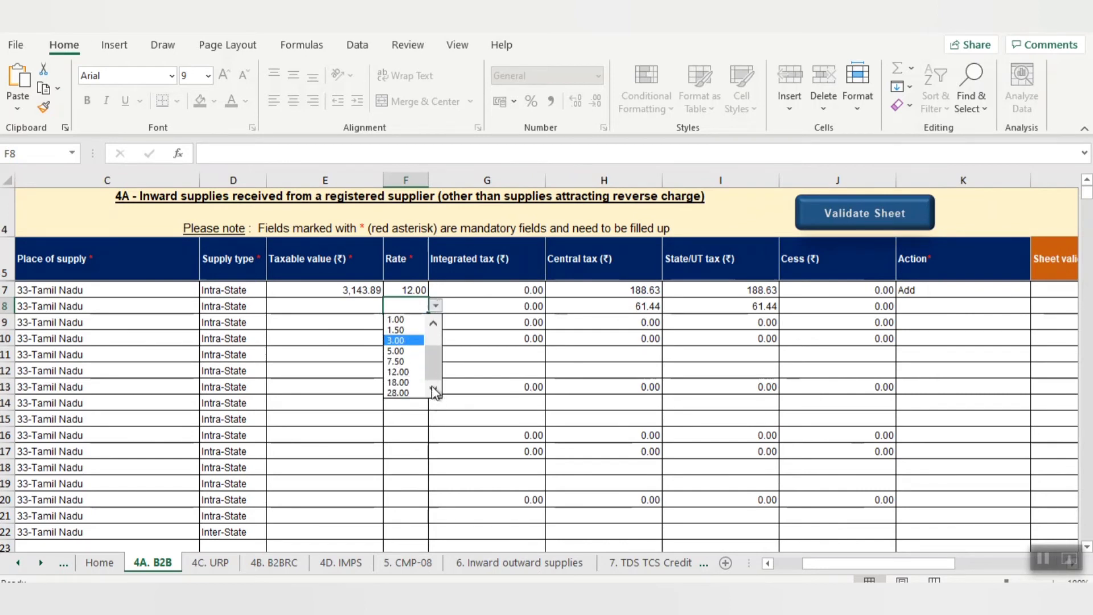
click(398, 382)
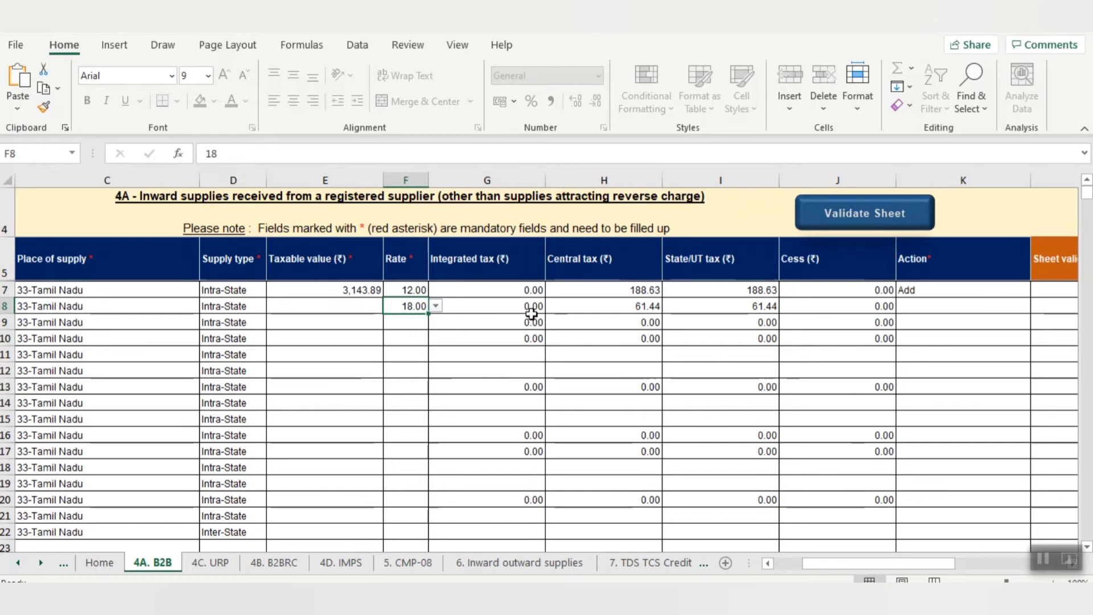
Switch to the table4Aof gstr4 workbook and clear the subtotals in row 153, columns C to H
click(353, 309)
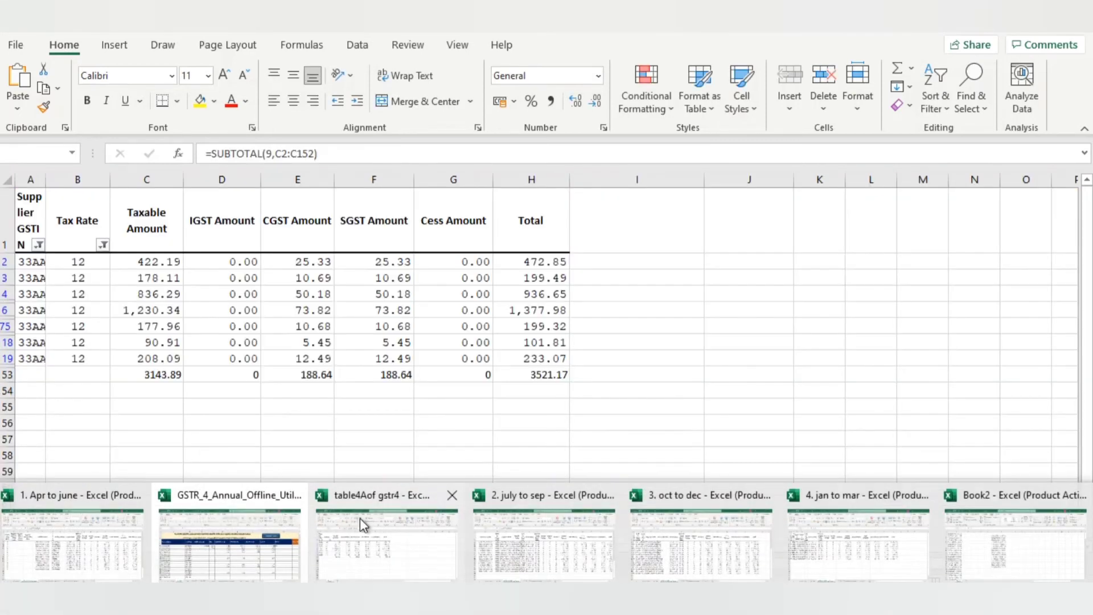
click(360, 518)
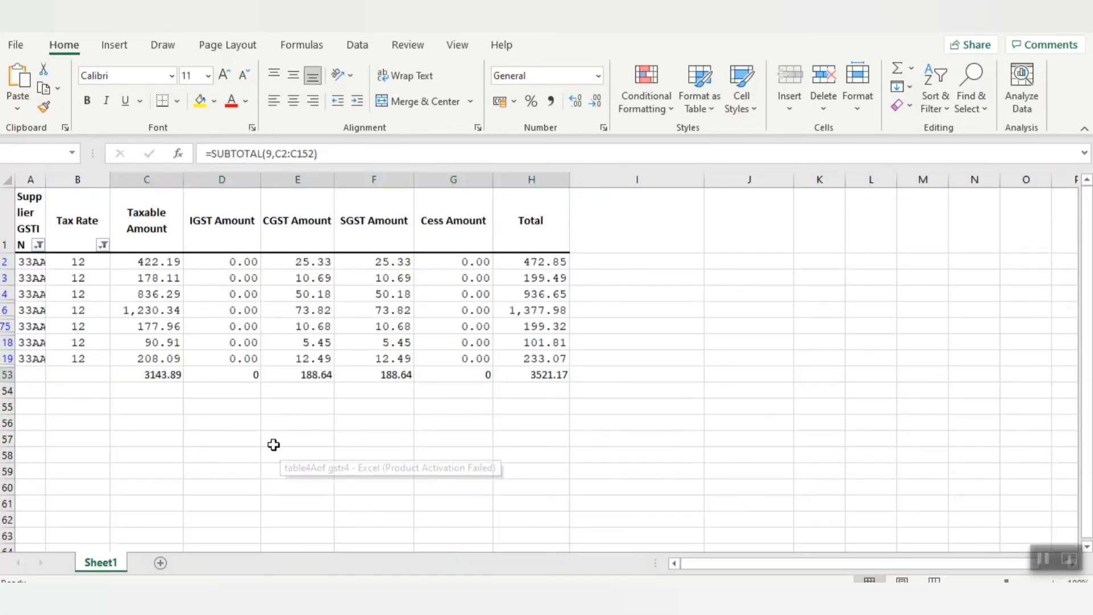
click(168, 405)
click(168, 374)
drag(167, 374, 547, 390)
key(Delete)
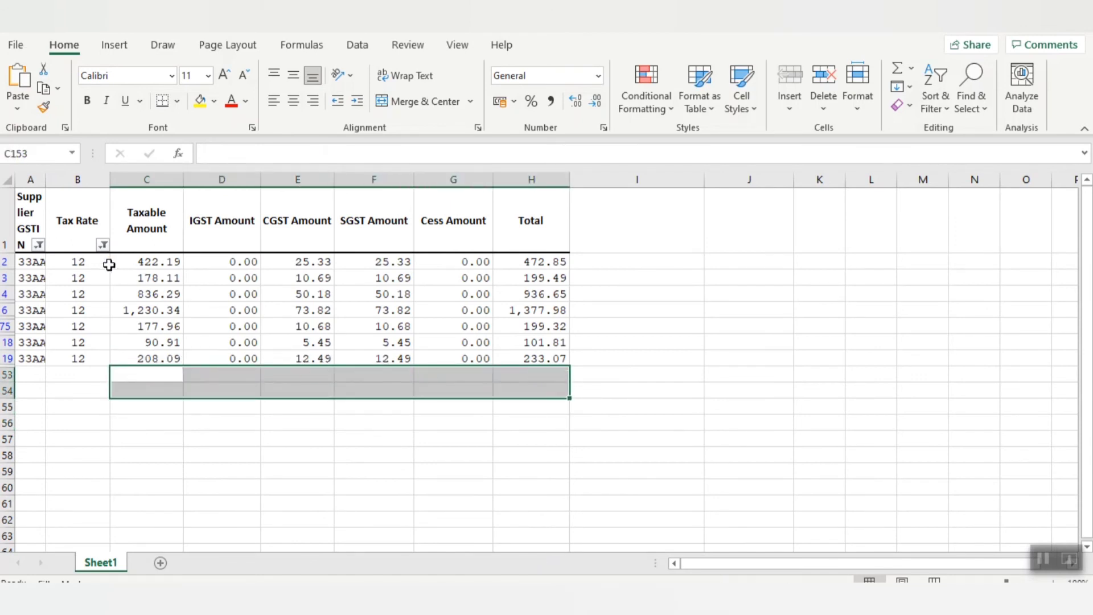
Change the Tax Rate filter so that only the supplier's 18 rate entries are listed
click(103, 244)
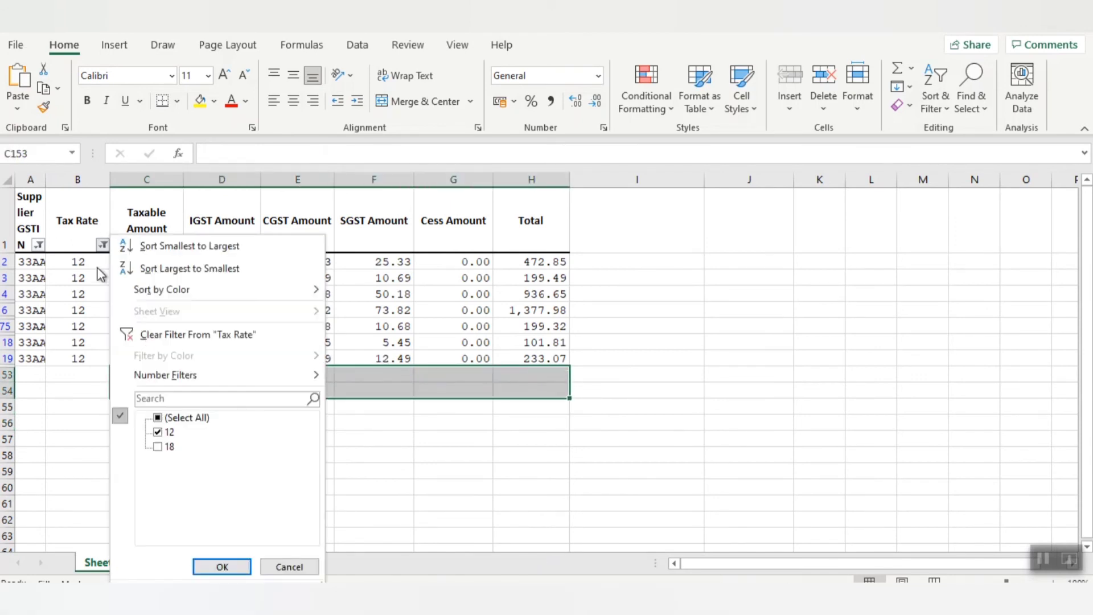
click(158, 447)
click(158, 432)
click(222, 566)
click(365, 425)
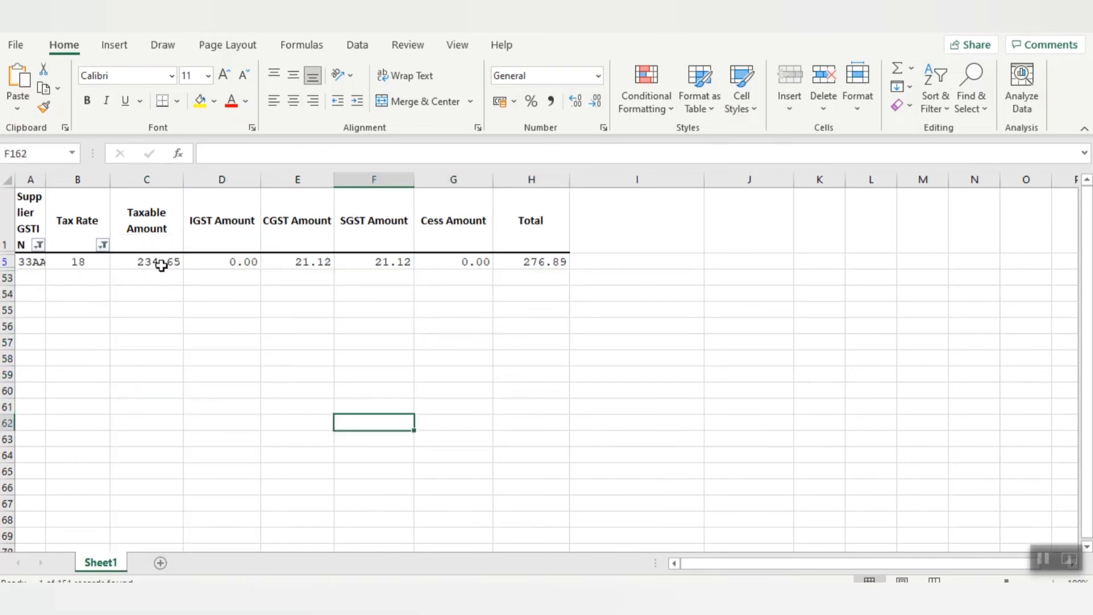
Enter the supplier's 18% taxable amount, 234.65, as the Taxable value in E8 of the offline utility's 4A. B2B sheet
click(154, 261)
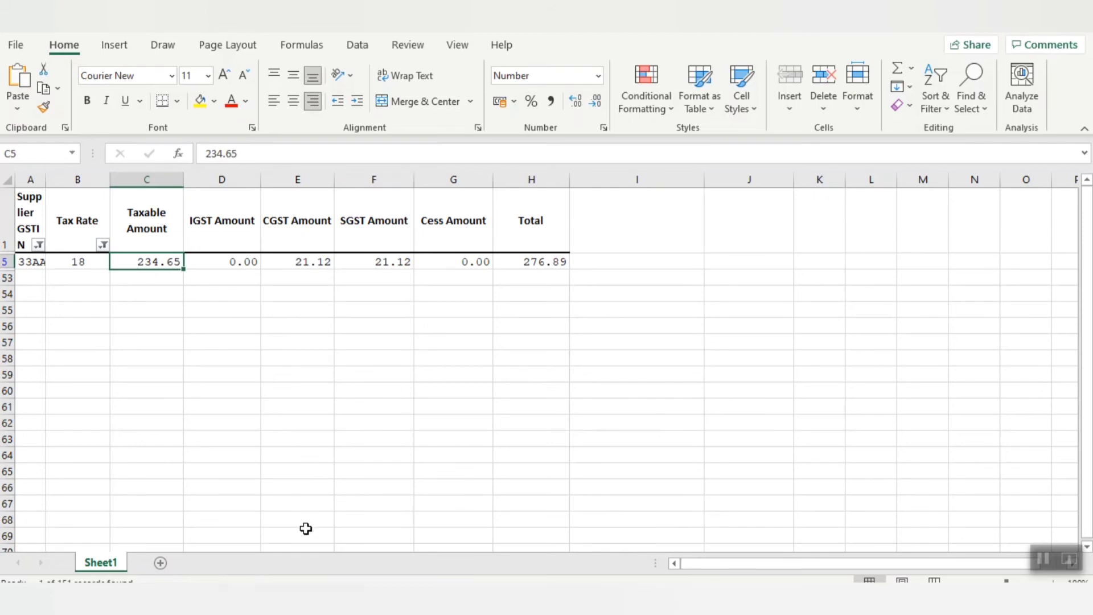
click(302, 595)
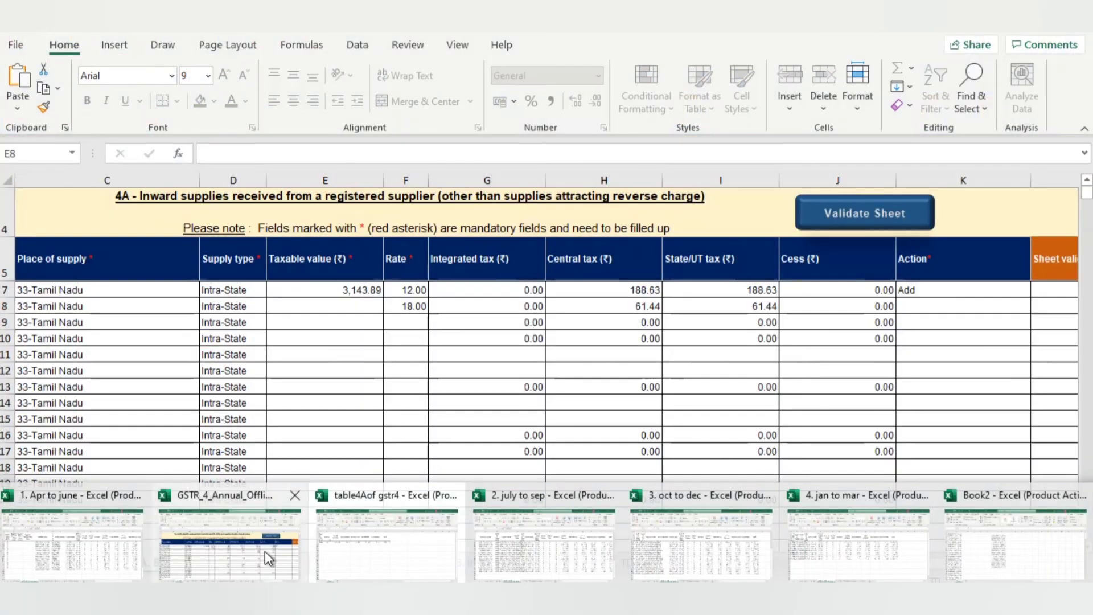
click(264, 551)
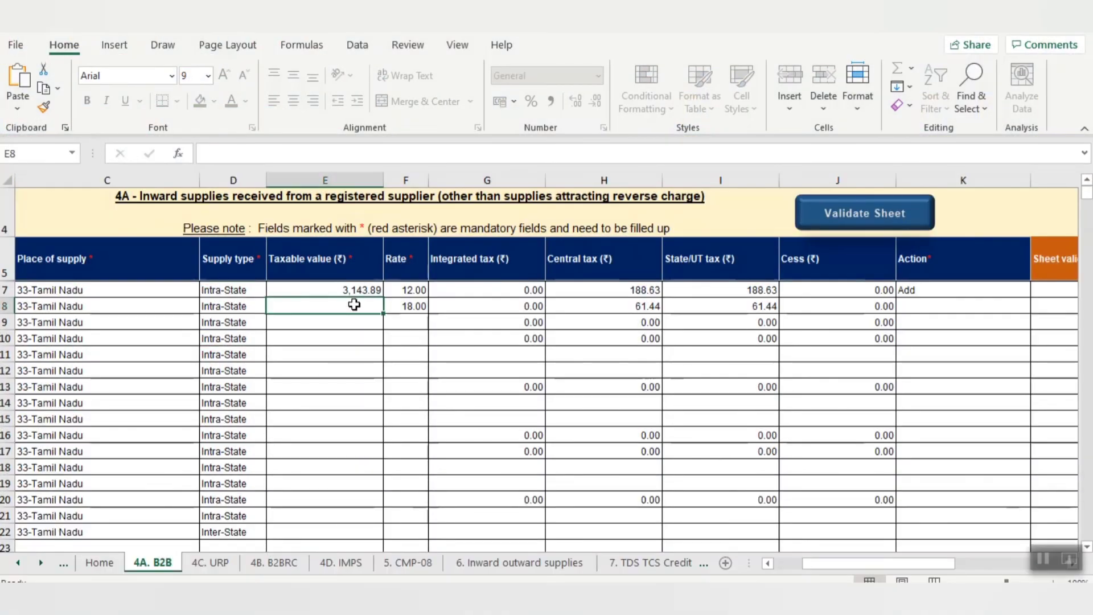
text(234.65)
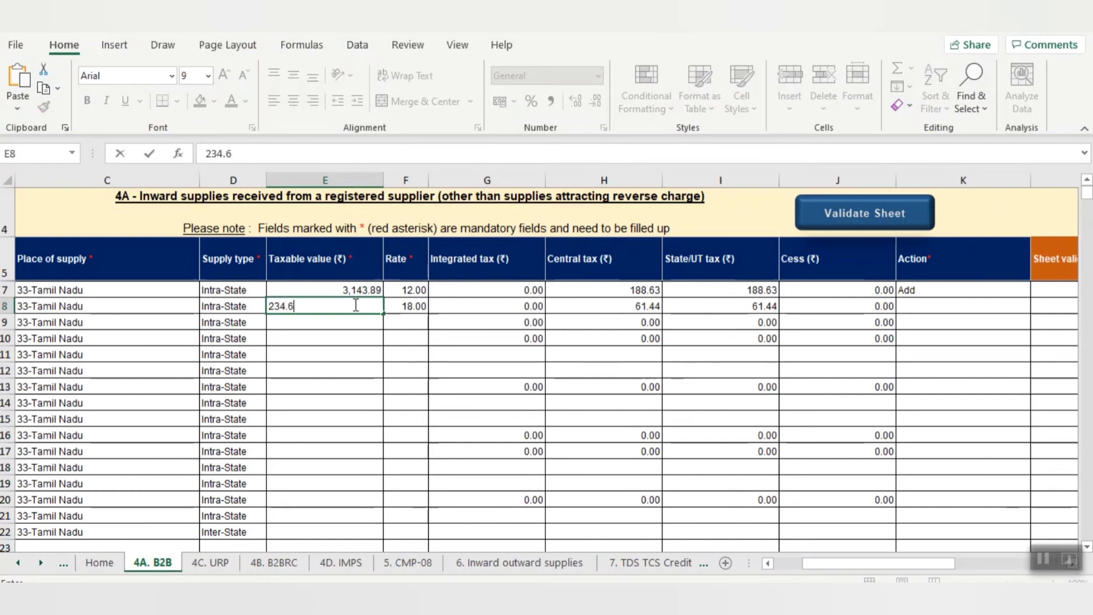
click(367, 344)
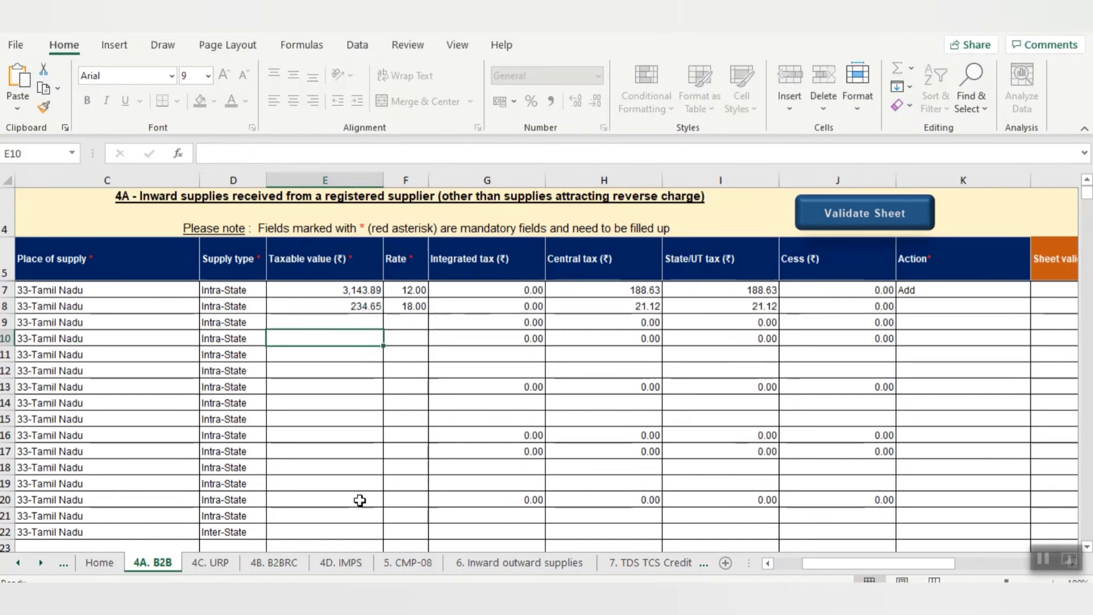
click(242, 594)
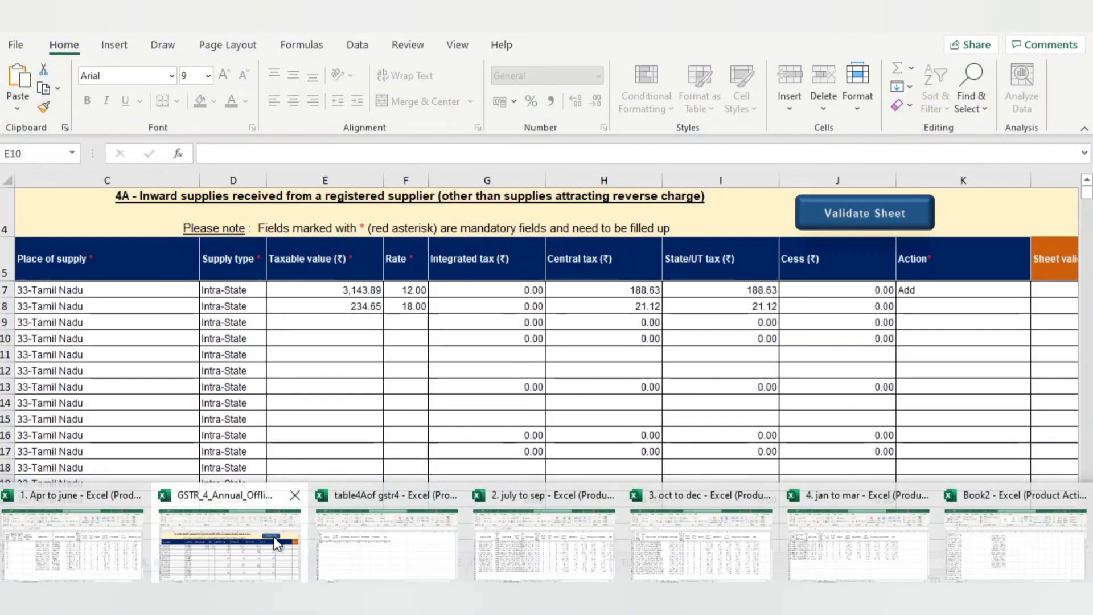
click(276, 543)
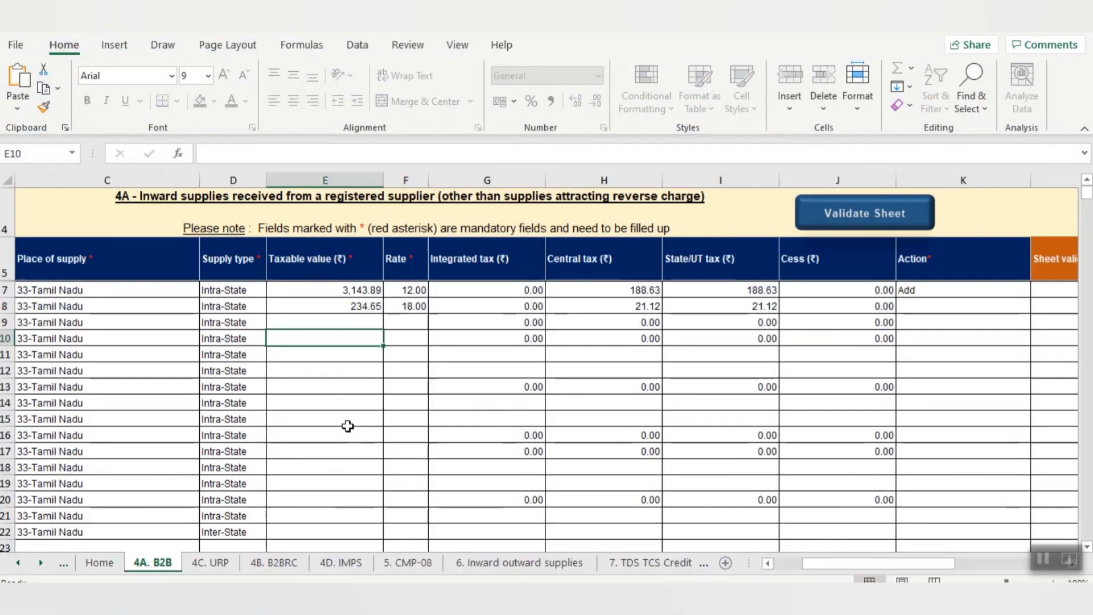
click(359, 405)
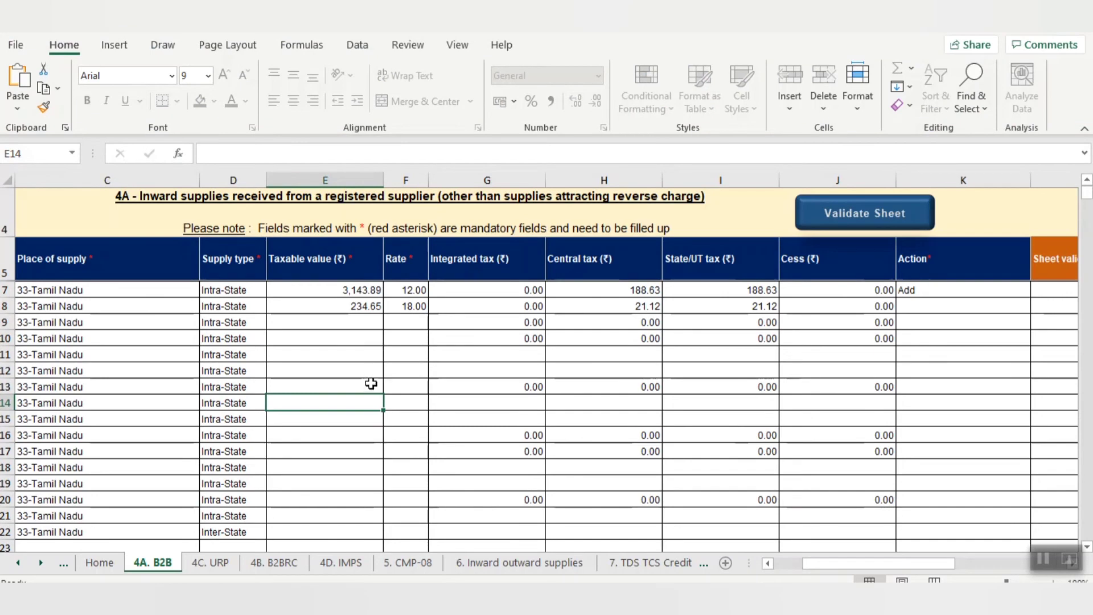
scroll(429, 485, down, 1)
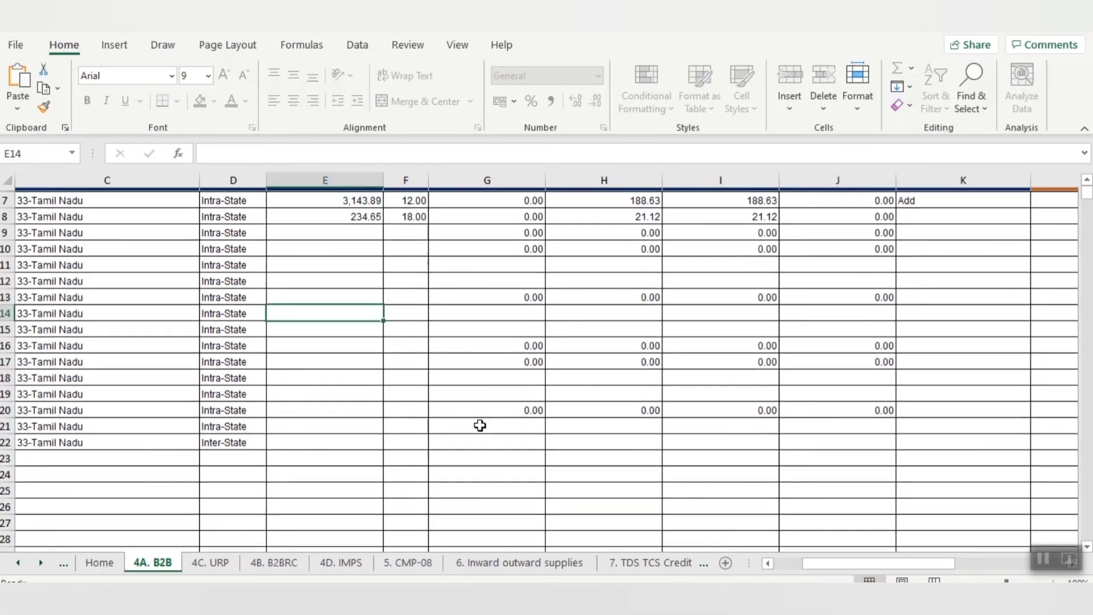
scroll(480, 427, up, 1)
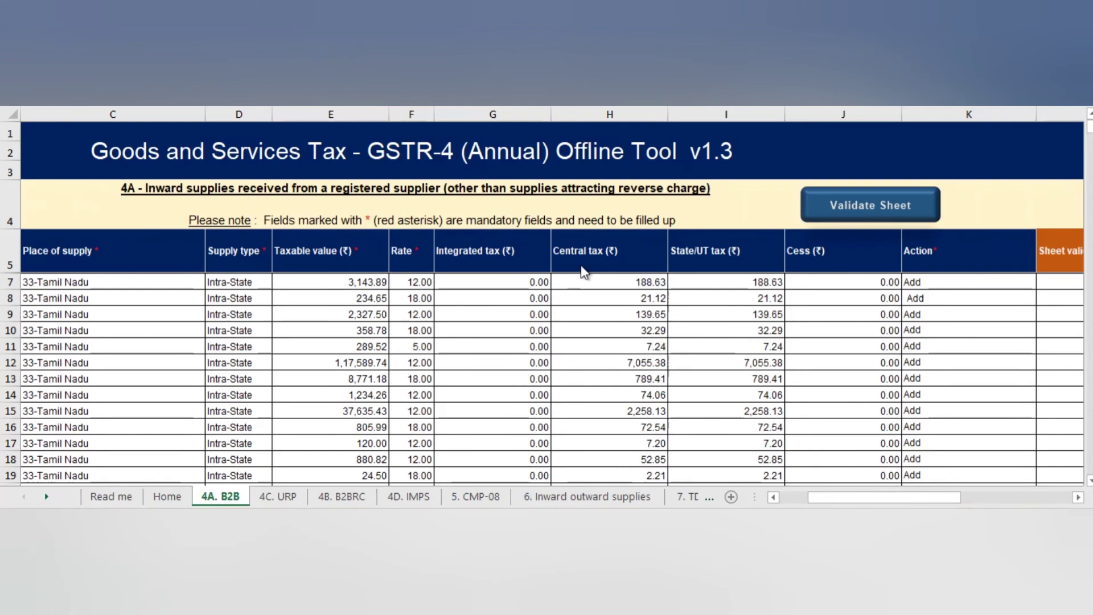
Review the completed 4A. B2B entries, examining the rate-wise rows 11 to 13 and the options available for Action
scroll(583, 272, down, 3)
scroll(582, 265, down, 2)
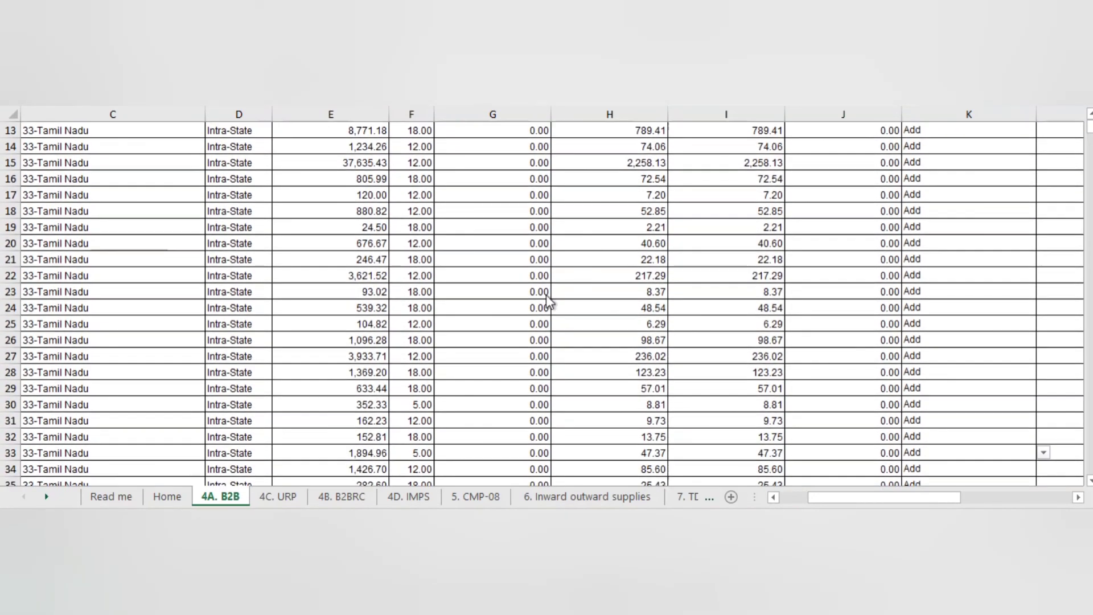
scroll(597, 323, up, 1)
scroll(418, 202, up, 2)
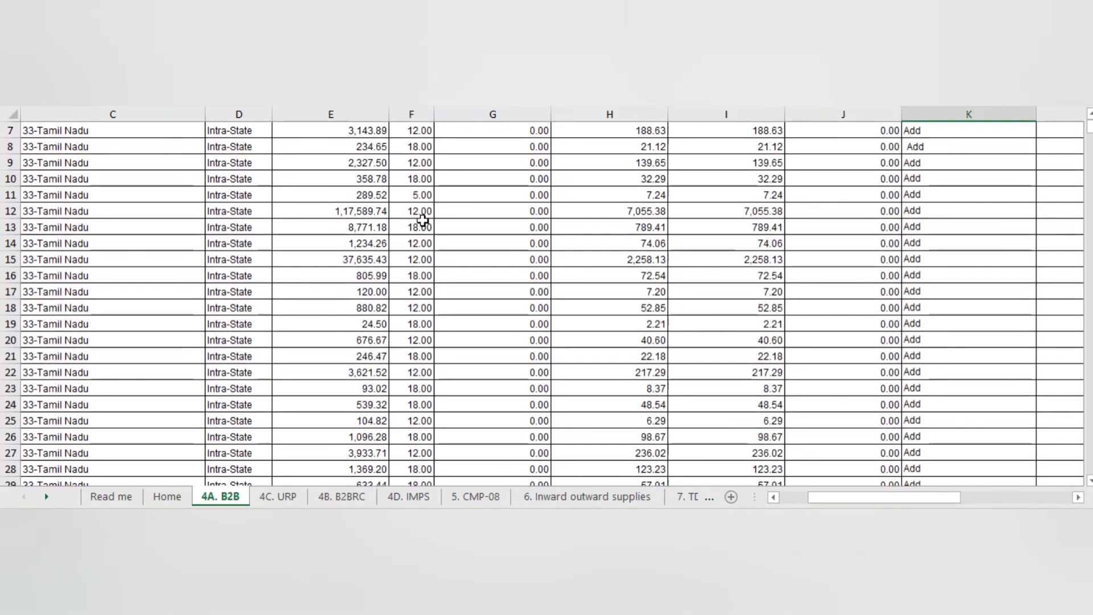
drag(420, 195, 424, 232)
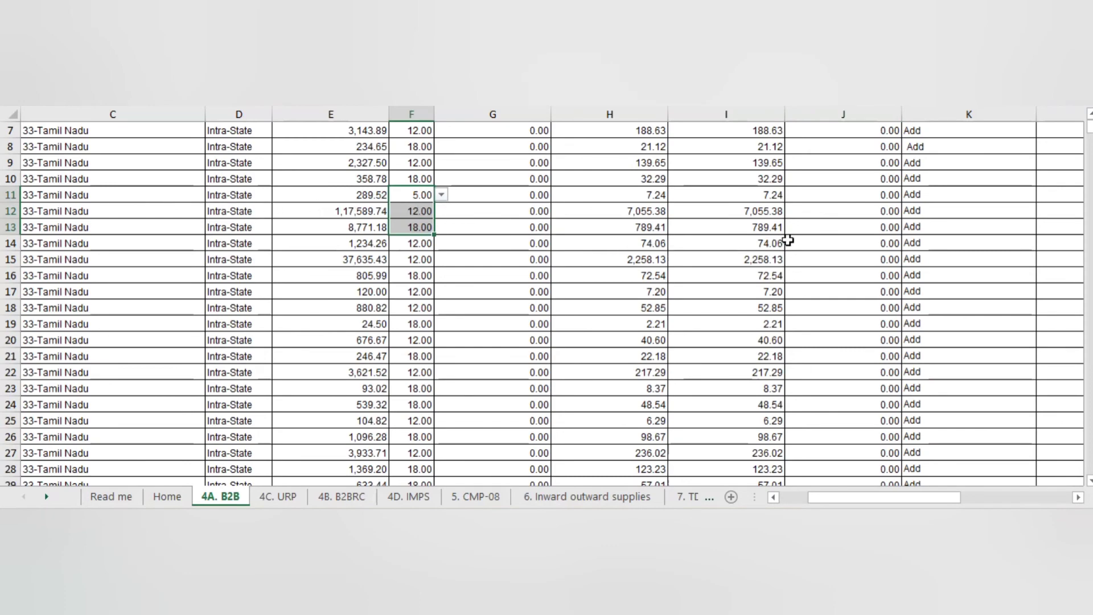
scroll(958, 224, up, 2)
scroll(967, 268, down, 2)
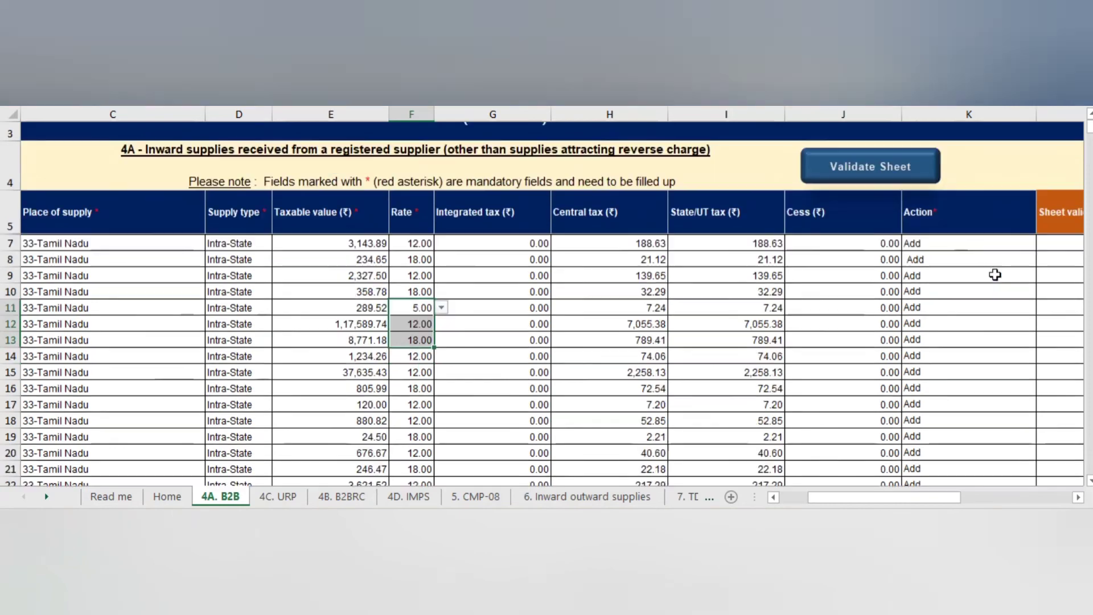
click(999, 215)
click(1044, 212)
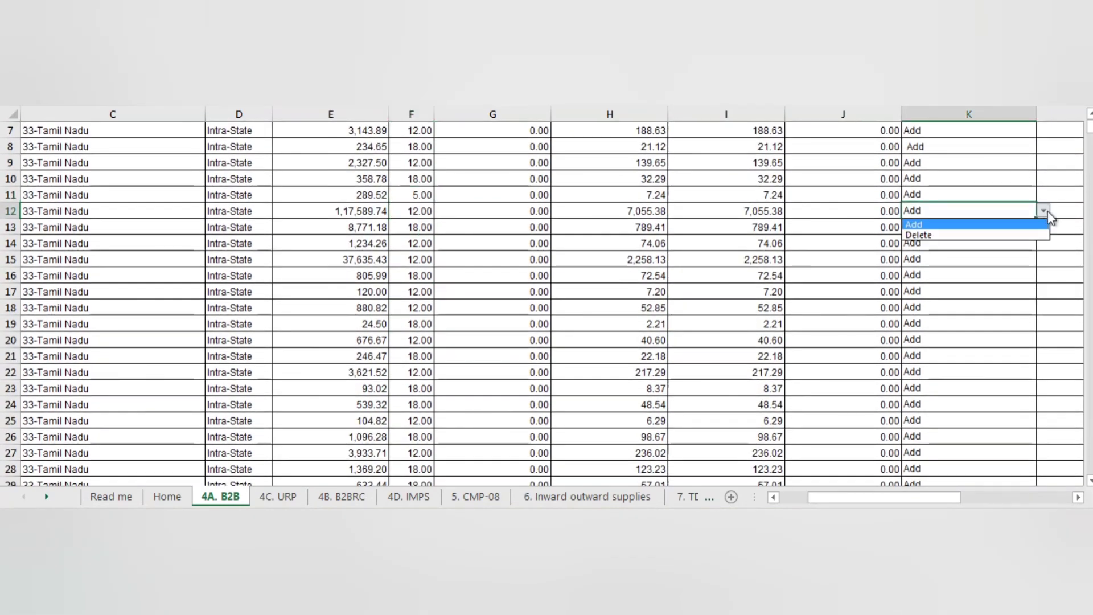
key(Escape)
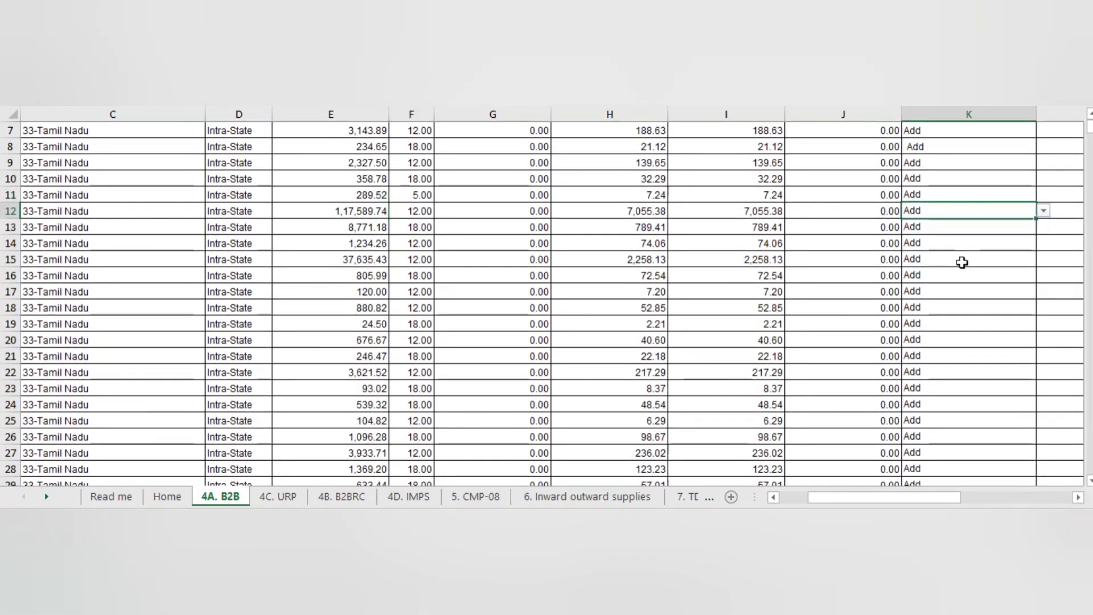
scroll(967, 273, down, 3)
scroll(967, 272, down, 3)
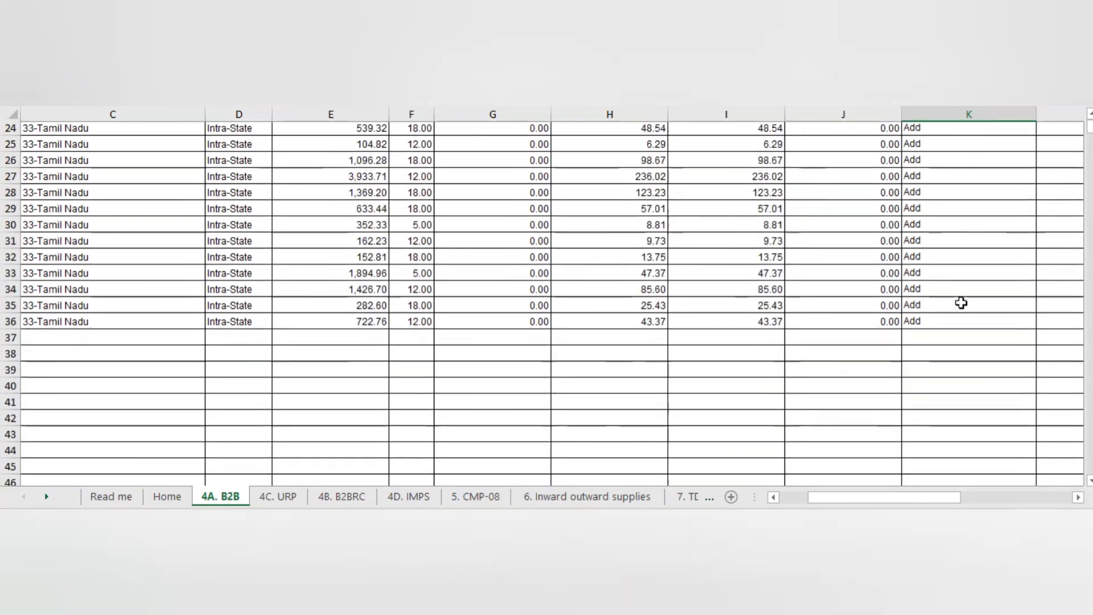
Validate the 4A. B2B sheet and generate the JSON file for upload from the Home sheet
scroll(964, 299, up, 8)
click(874, 214)
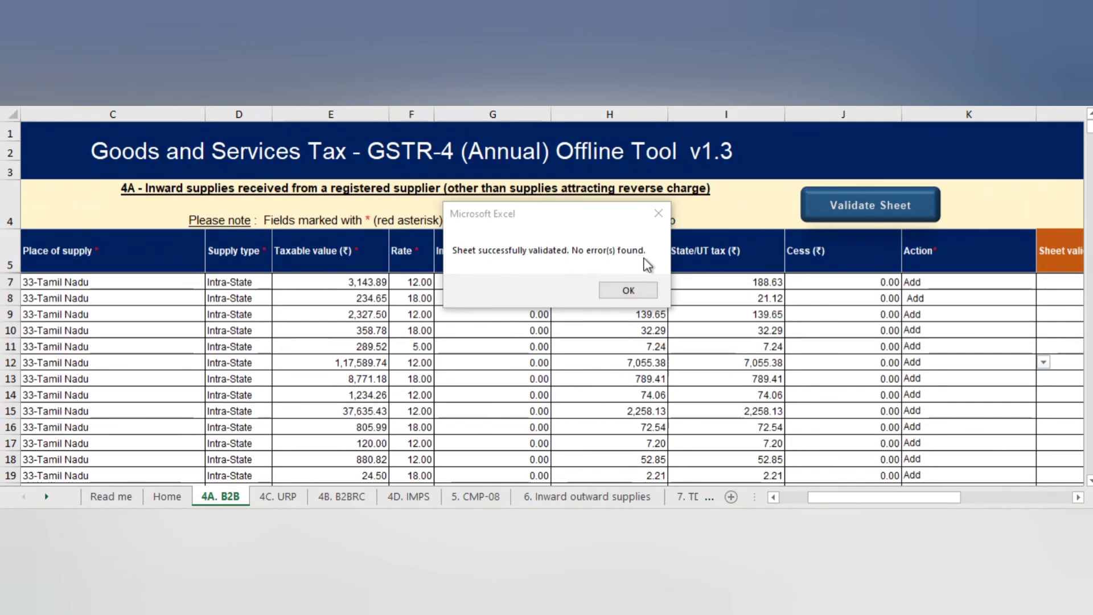
click(628, 291)
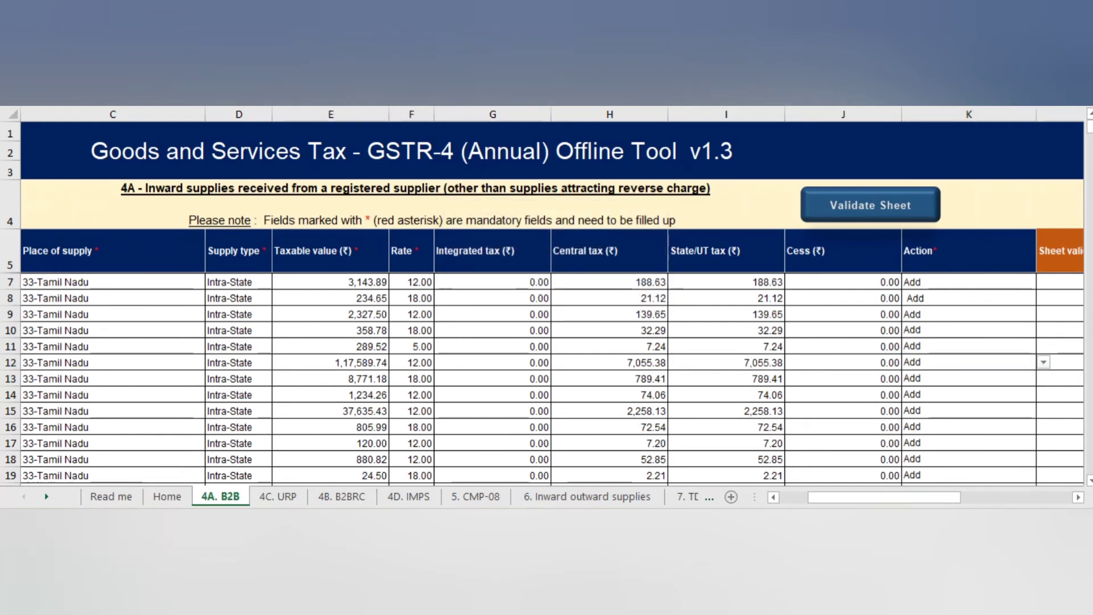
click(167, 496)
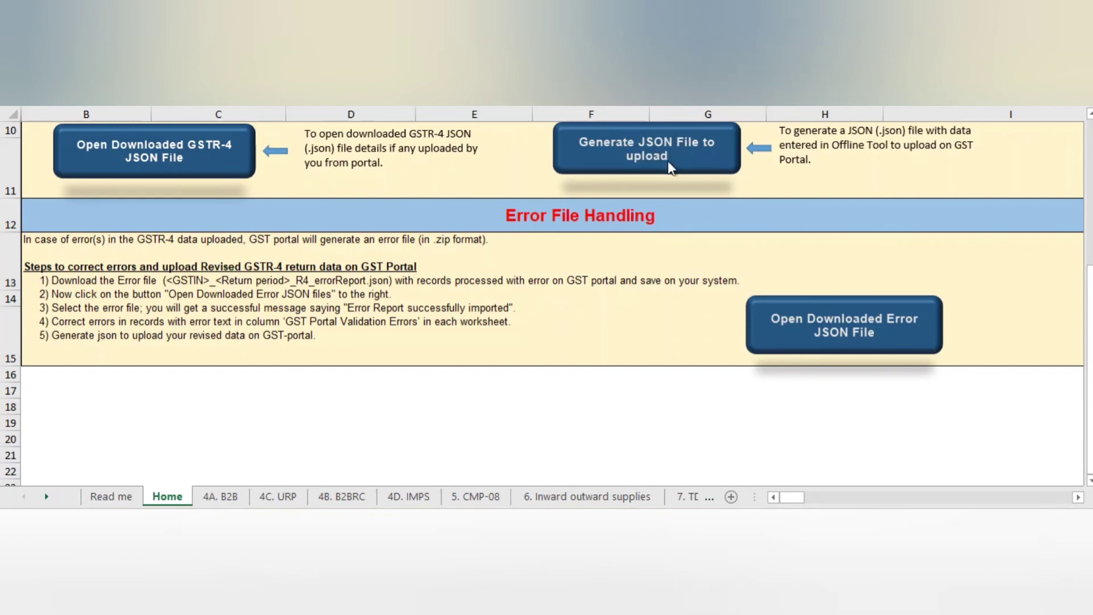
click(649, 156)
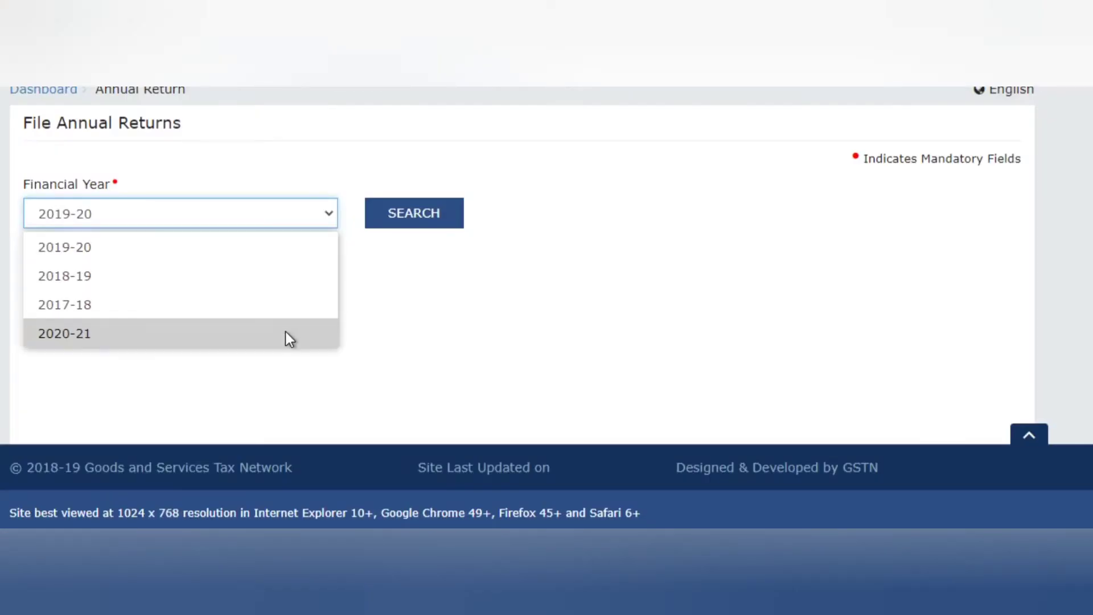
On the GST portal, search annual returns for financial year 2020-21 and open the GSTR-4 JSON upload page with its upload history
click(285, 331)
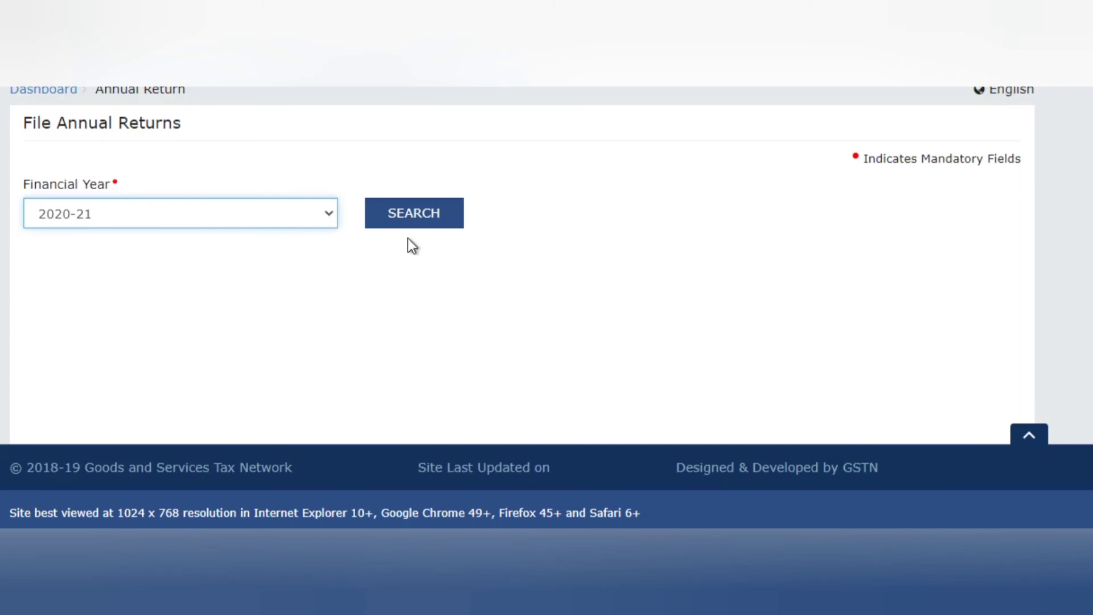
click(424, 220)
scroll(428, 200, down, 2)
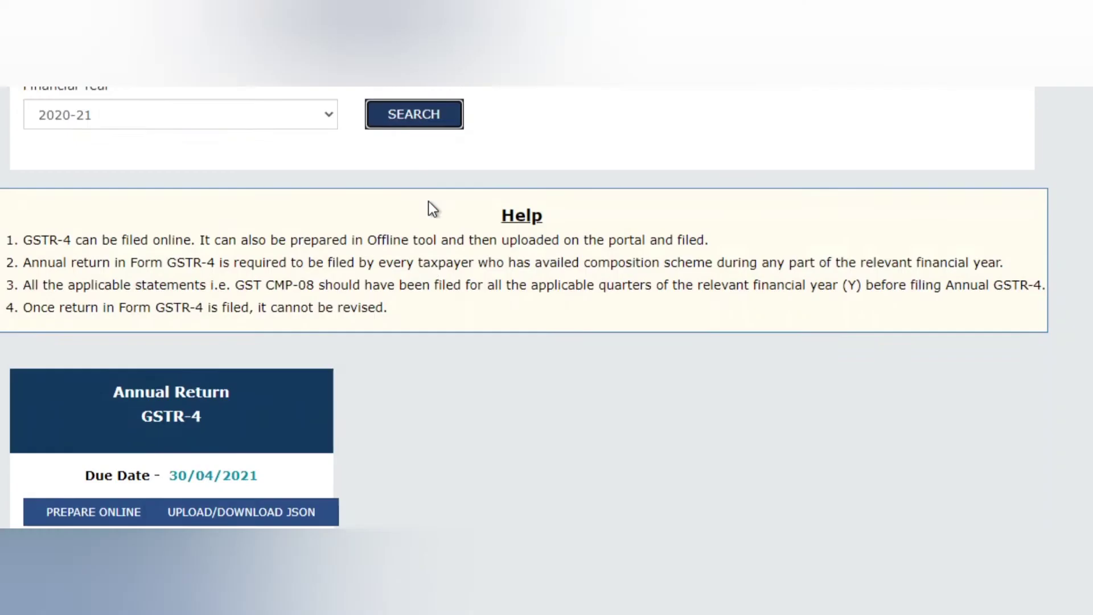
scroll(428, 200, down, 4)
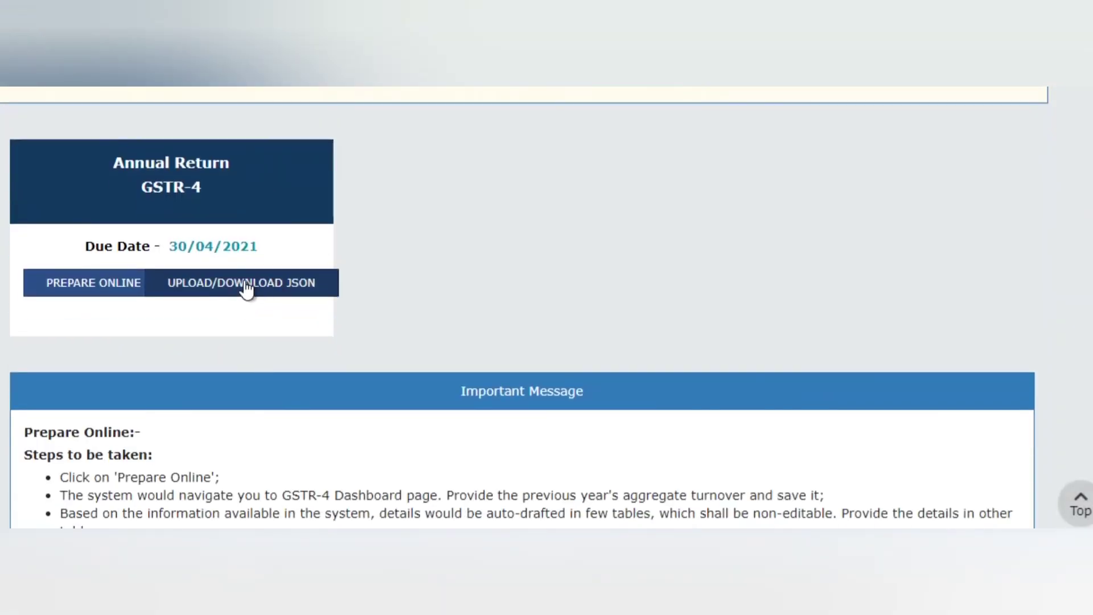
click(246, 285)
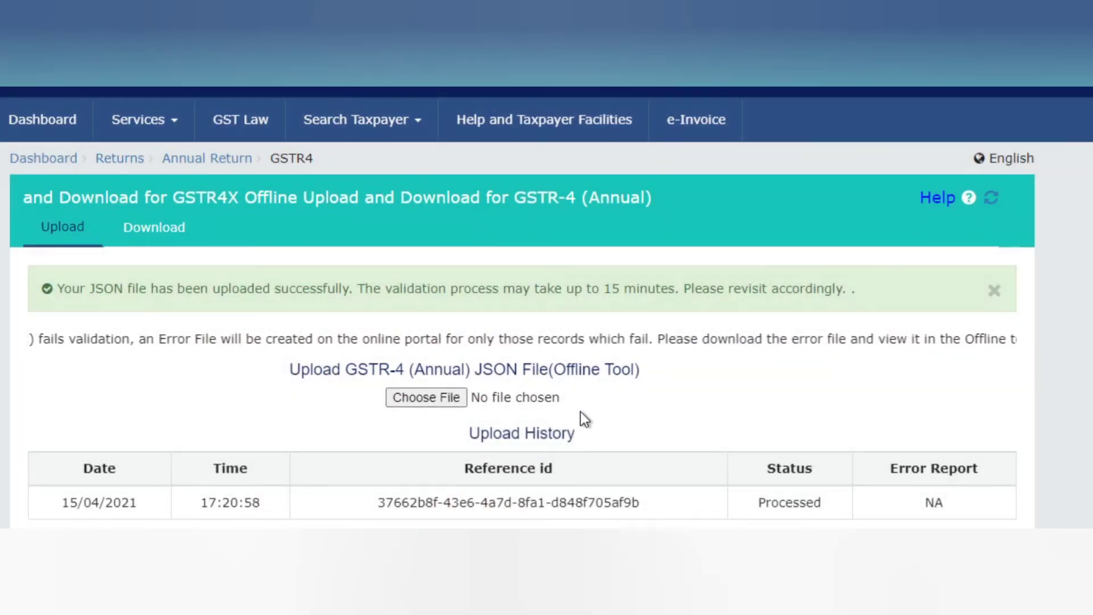
scroll(586, 404, down, 2)
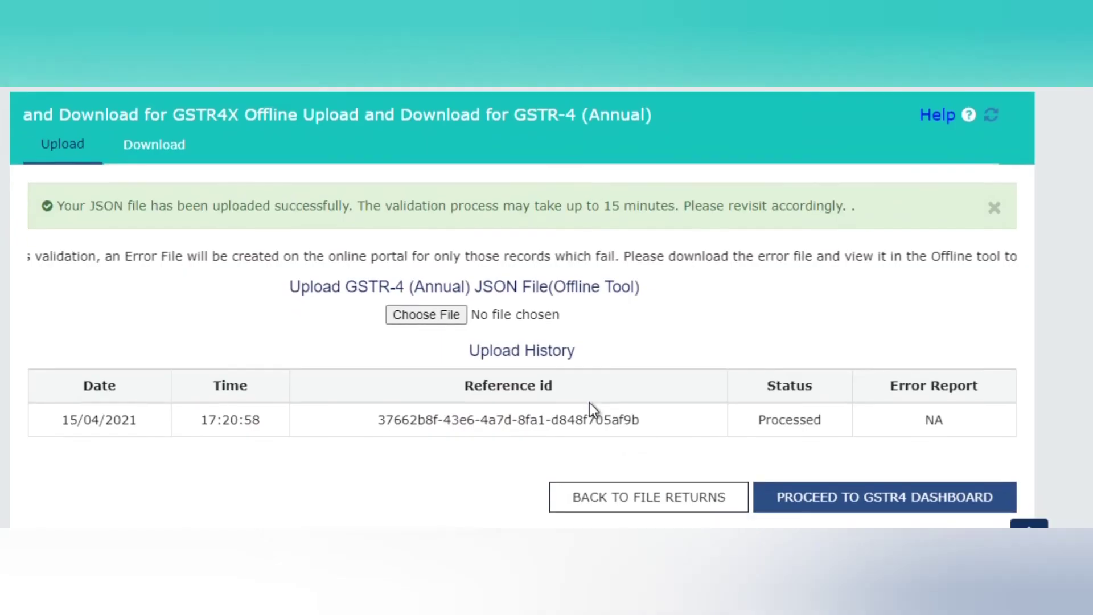